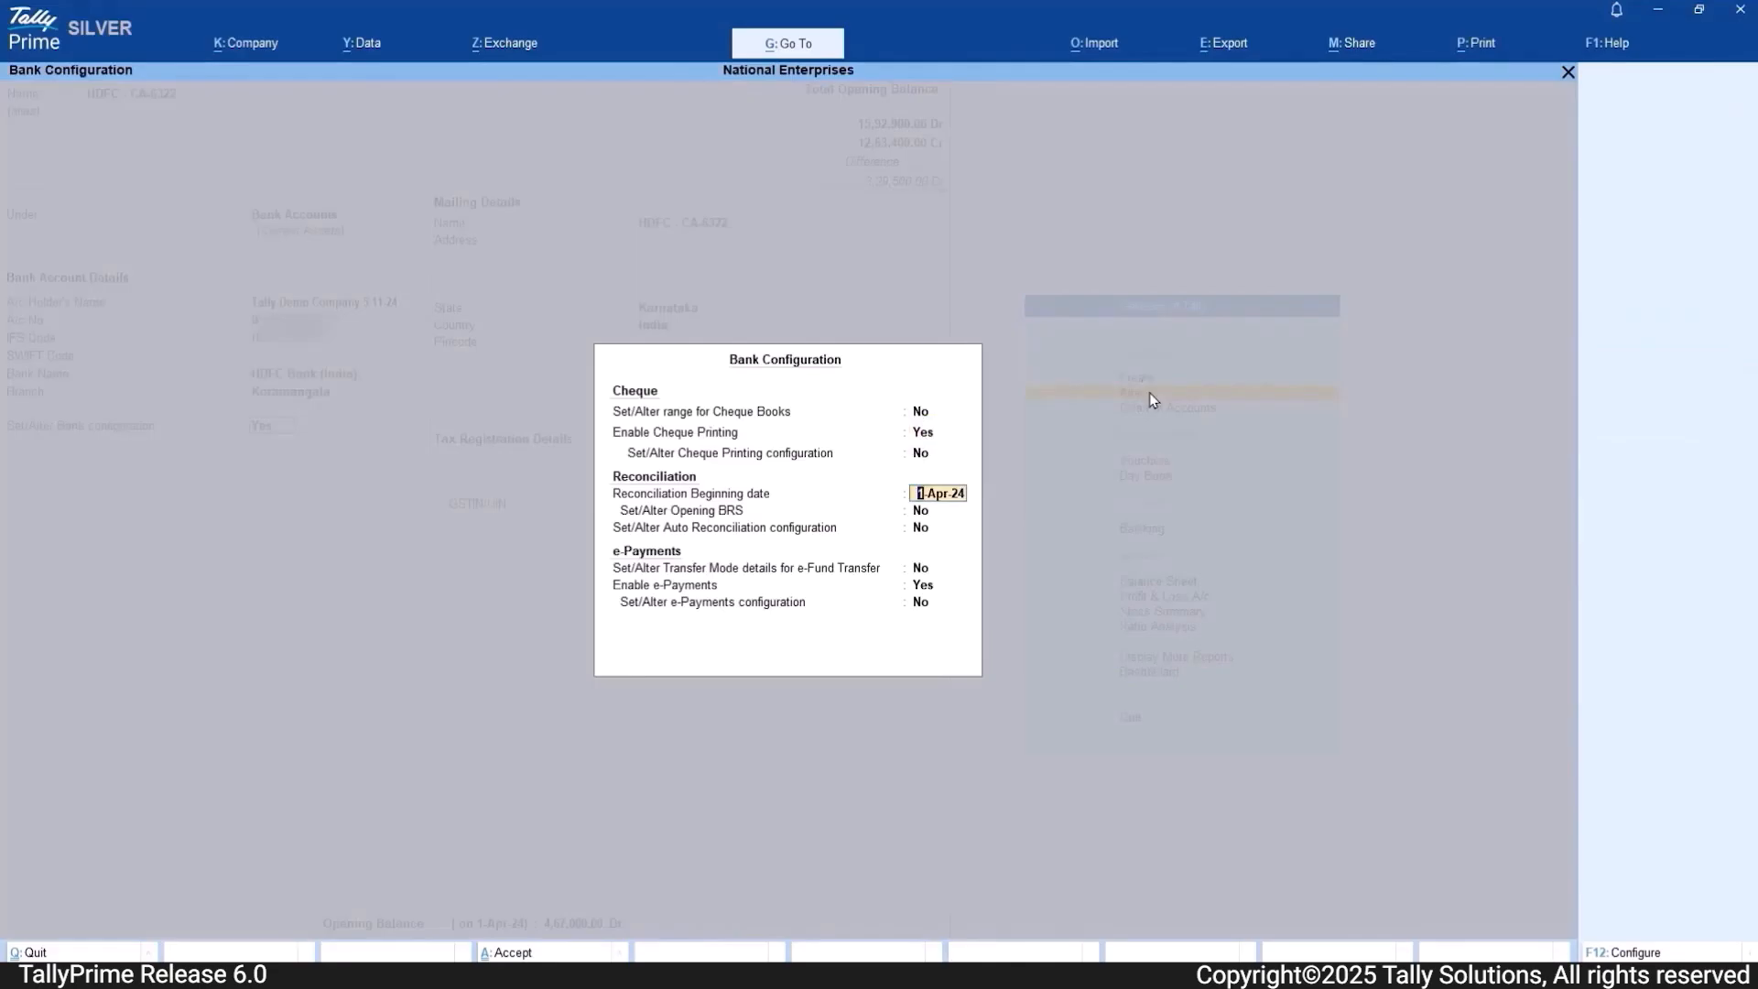
Step: Set the bank ledger's reconciliation beginning date to 1-Oct-24, enable Set/Alter Opening BRS, and open the Opening BRS for updating
{"action": "type", "text": "10"}
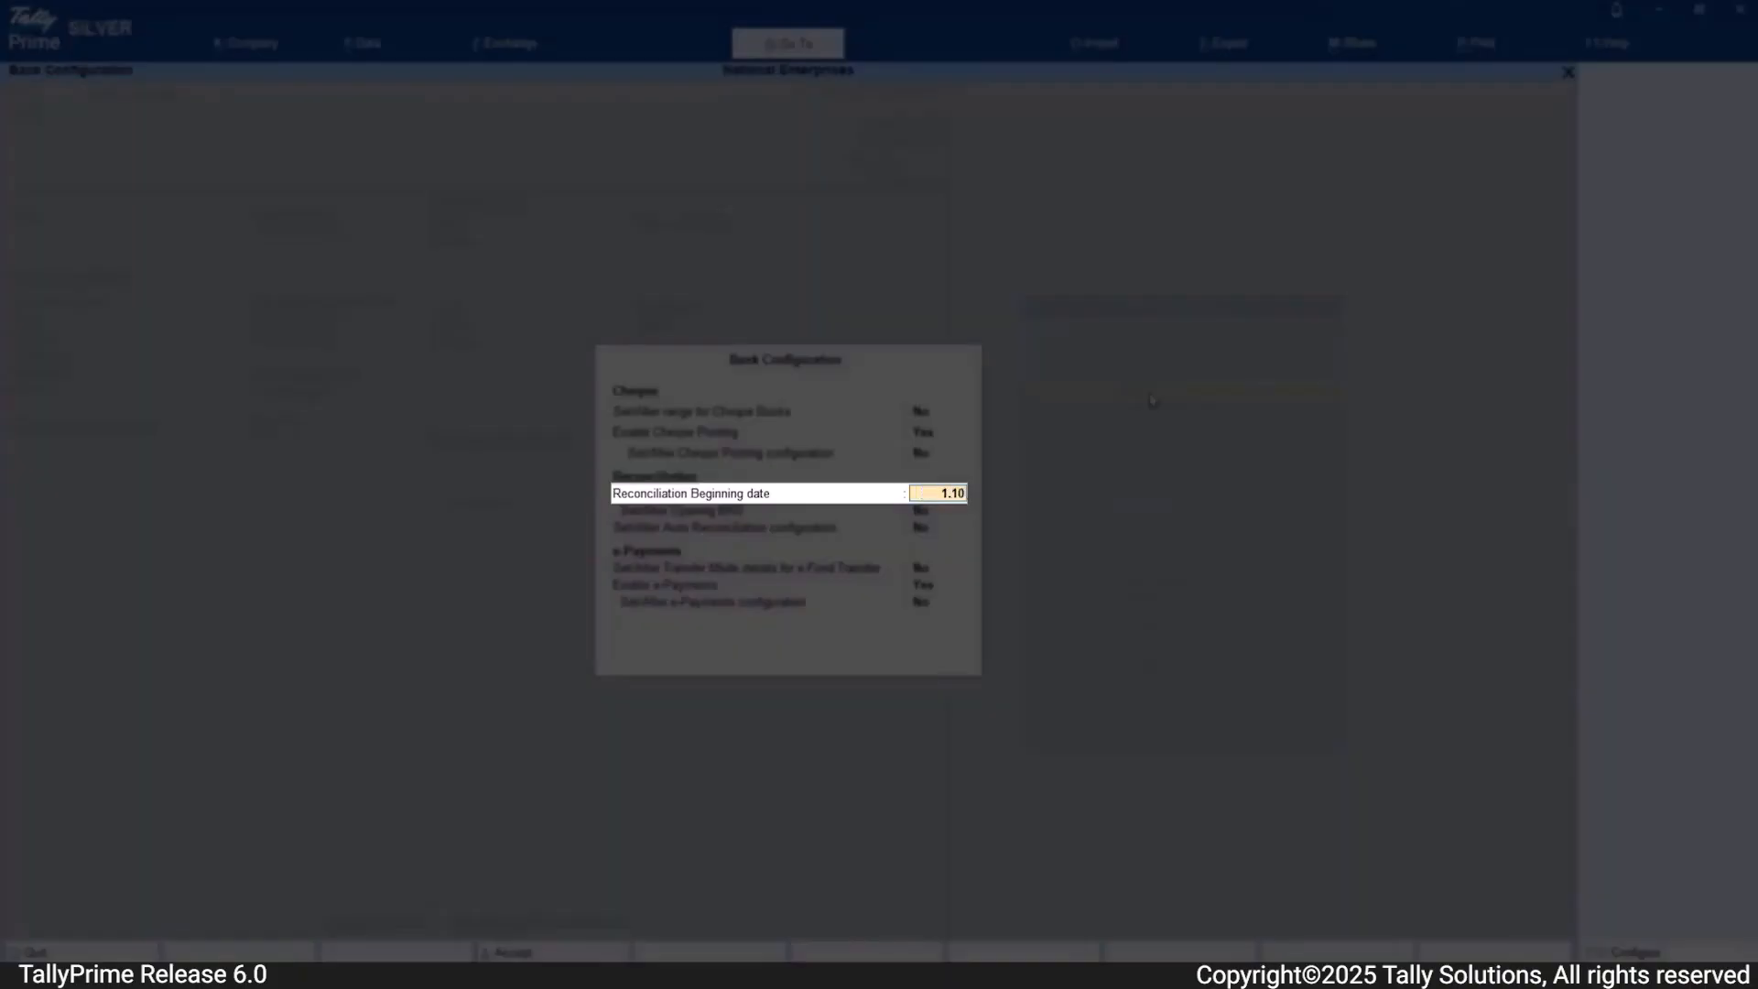
{"action": "key", "text": "Return"}
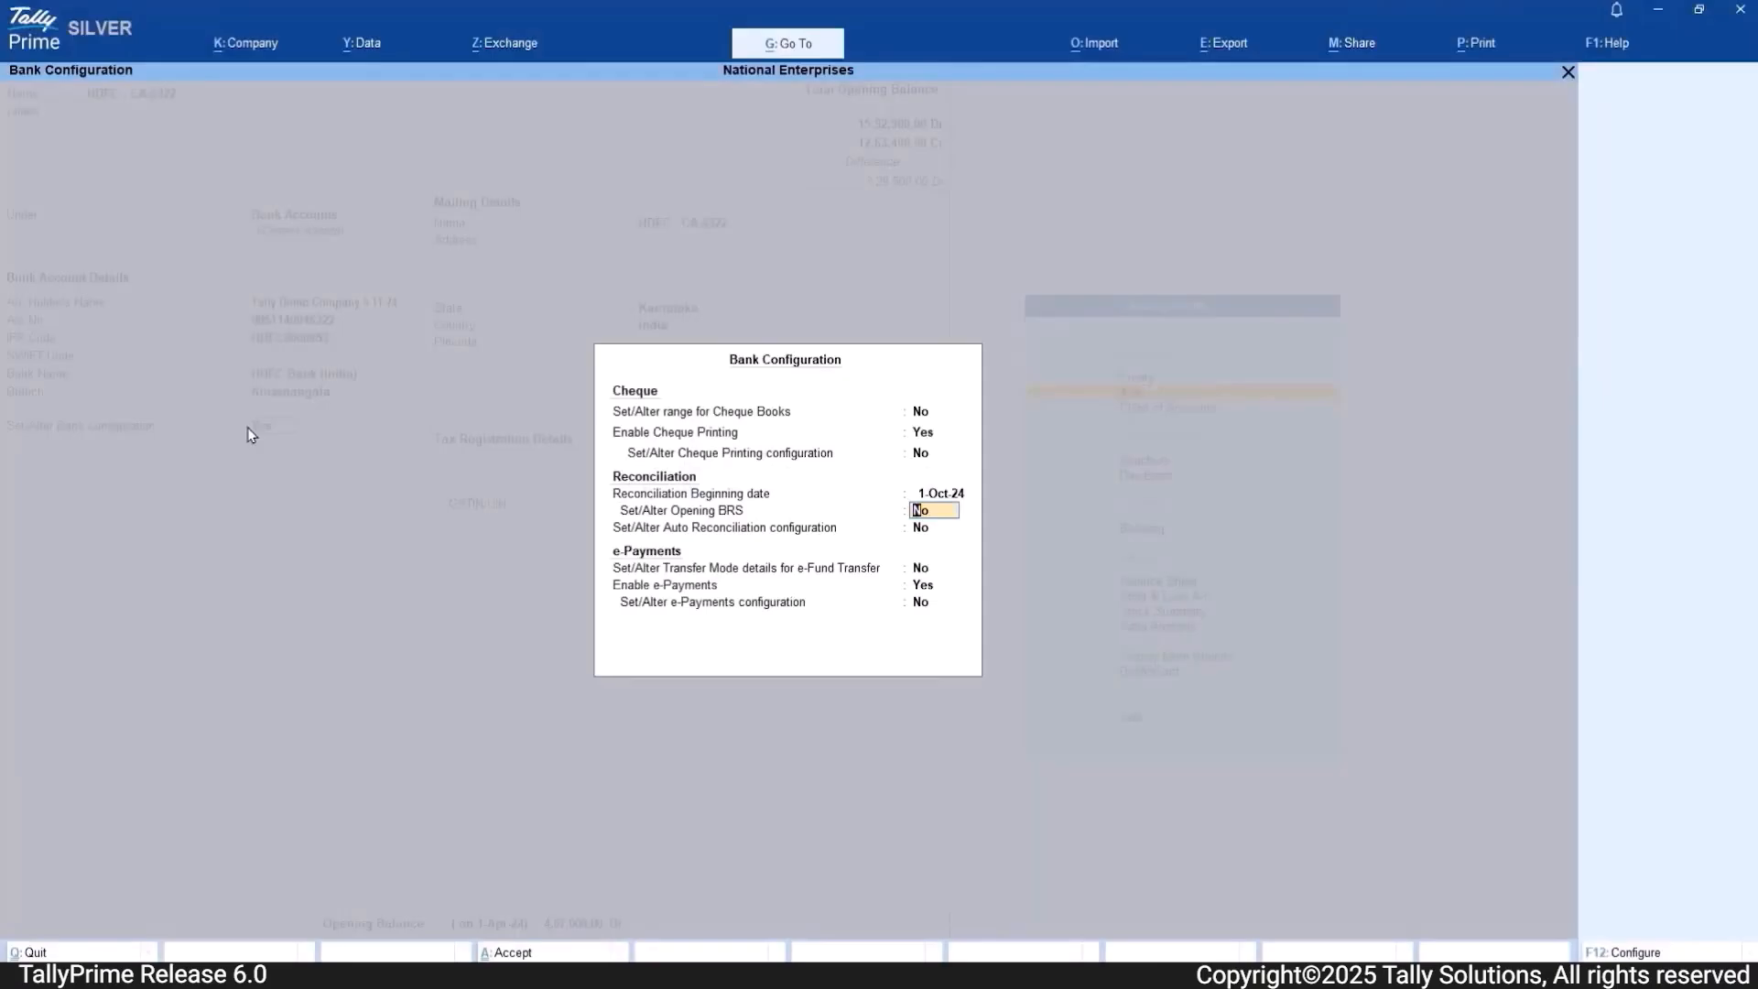
{"action": "type", "text": "y"}
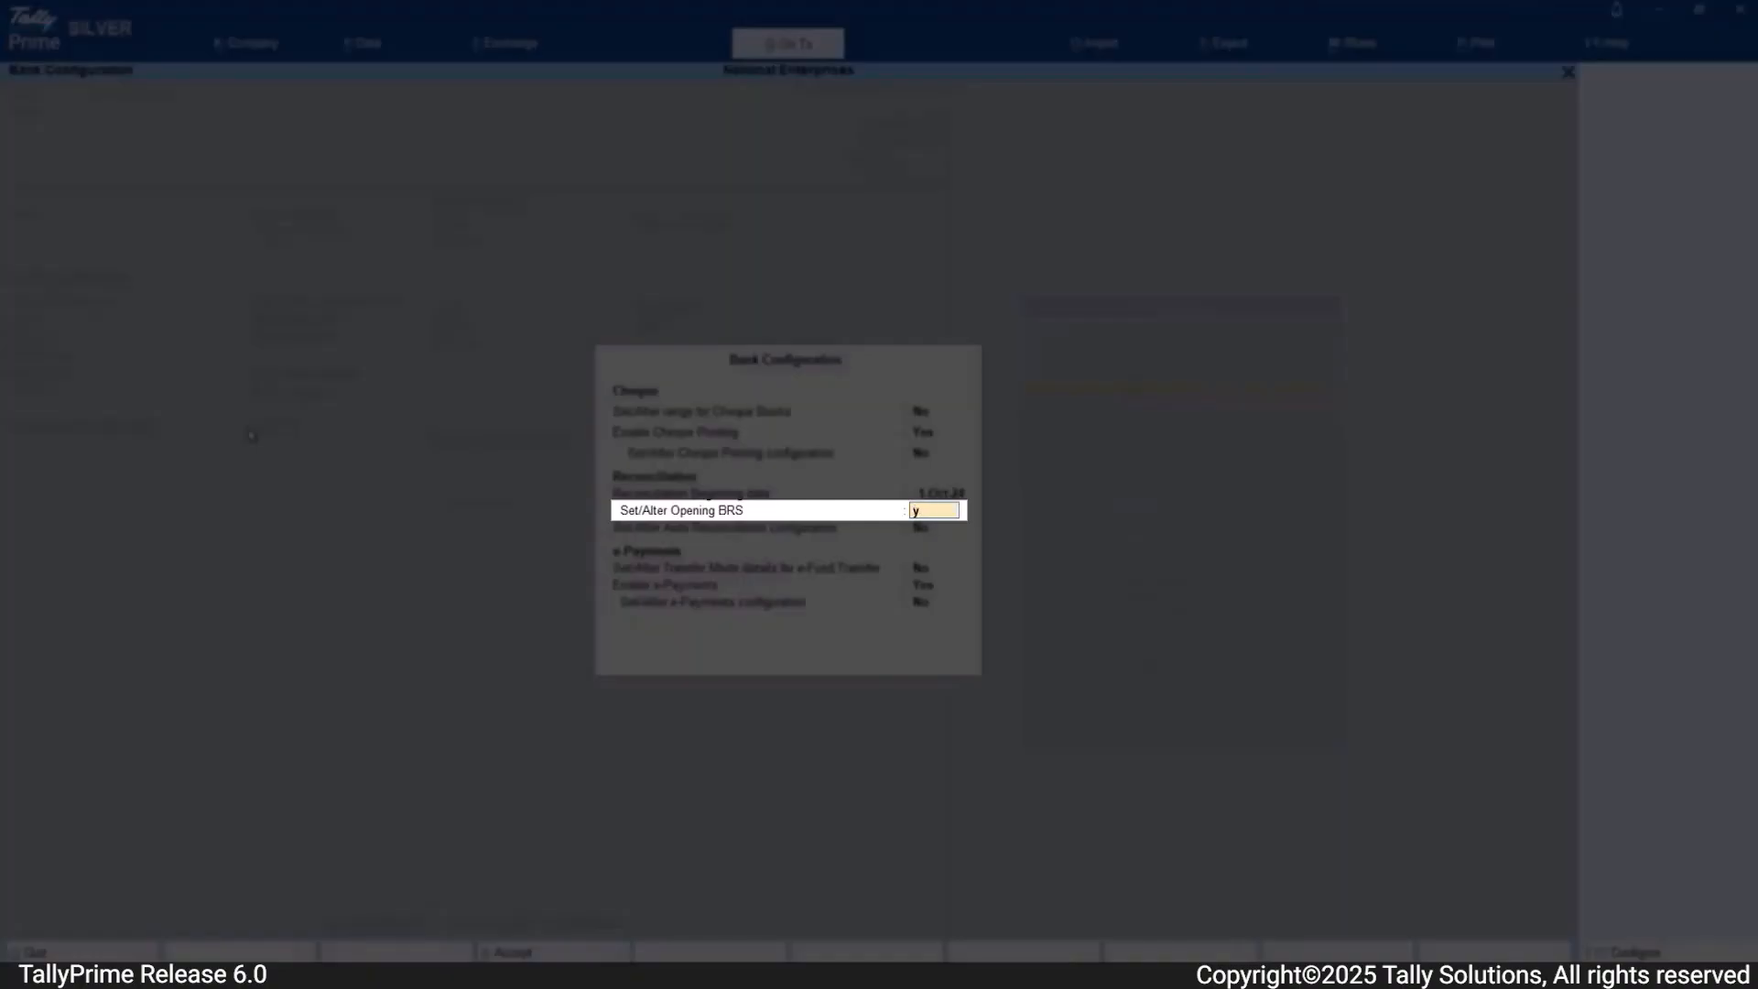
{"action": "key", "text": "Return"}
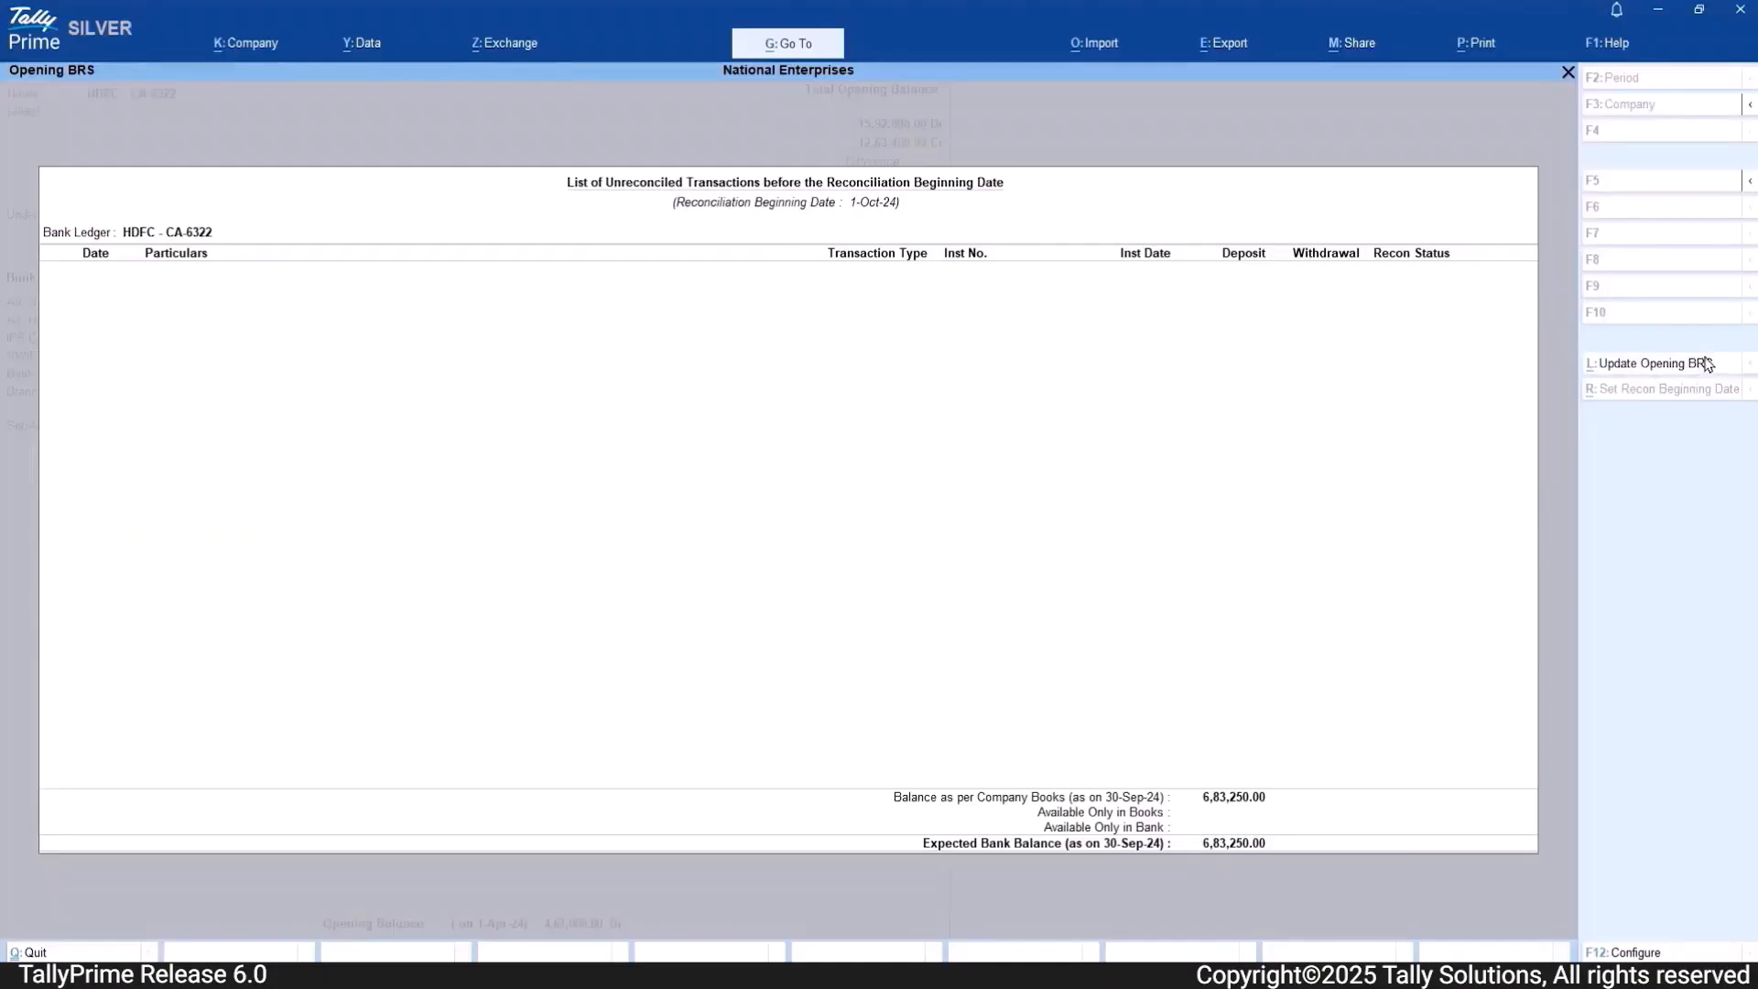
{"action": "left_click", "coordinate": [1648, 364]}
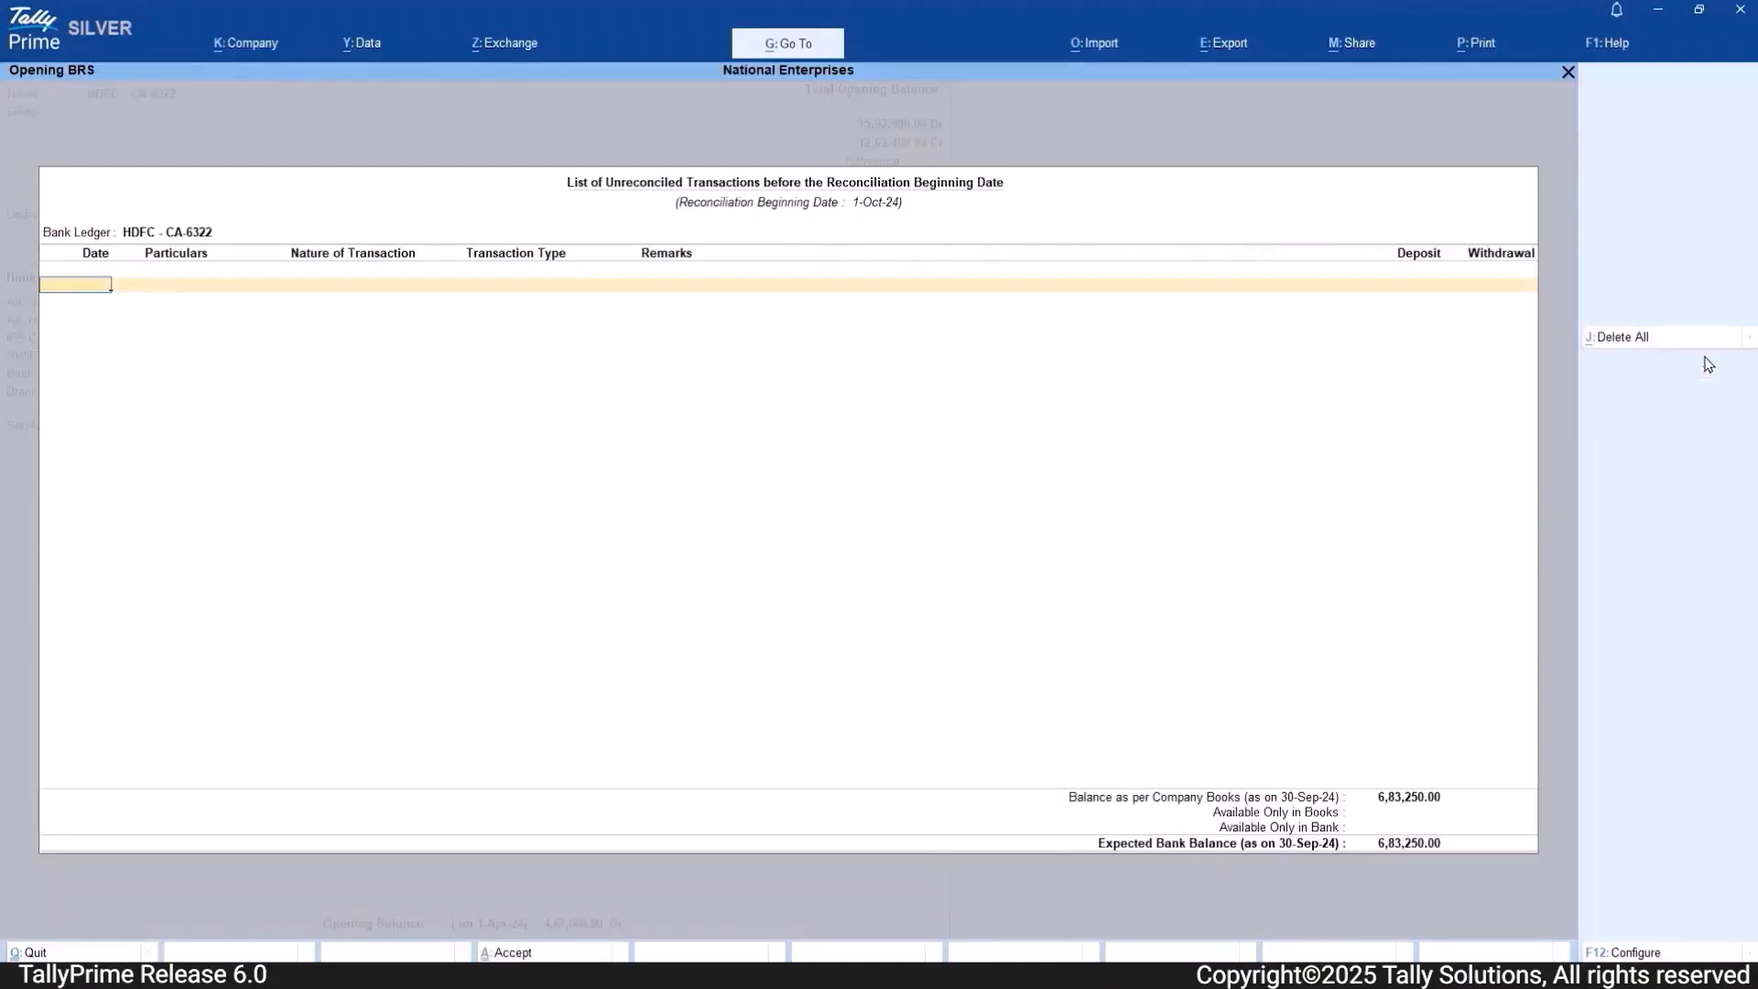
Step: Enter a 25-Sep-24 Staff Welfare cheque withdrawal of 5,000 with instrument number 998765 in the Opening BRS
{"action": "type", "text": "25-9"}
{"action": "key", "text": "Return"}
{"action": "type", "text": "Staff Welfare"}
{"action": "key", "text": "Return"}
{"action": "key", "text": "Return"}
{"action": "key", "text": "Return"}
{"action": "key", "text": "Return"}
{"action": "type", "text": "5000"}
{"action": "key", "text": "Return"}
{"action": "type", "text": "998765"}
{"action": "key", "text": "Return"}
{"action": "key", "text": "Return"}
Step: Add a 29-Sep-24 Sogo Computers Cheque/DD deposit of 50,000 with instrument number 003456 and accept the Opening BRS
{"action": "type", "text": "Sogo Computers"}
{"action": "key", "text": "Return"}
{"action": "key", "text": "Up"}
{"action": "key", "text": "Return"}
{"action": "key", "text": "Return"}
{"action": "key", "text": "Return"}
{"action": "type", "text": "500000.00"}
{"action": "key", "text": "Return"}
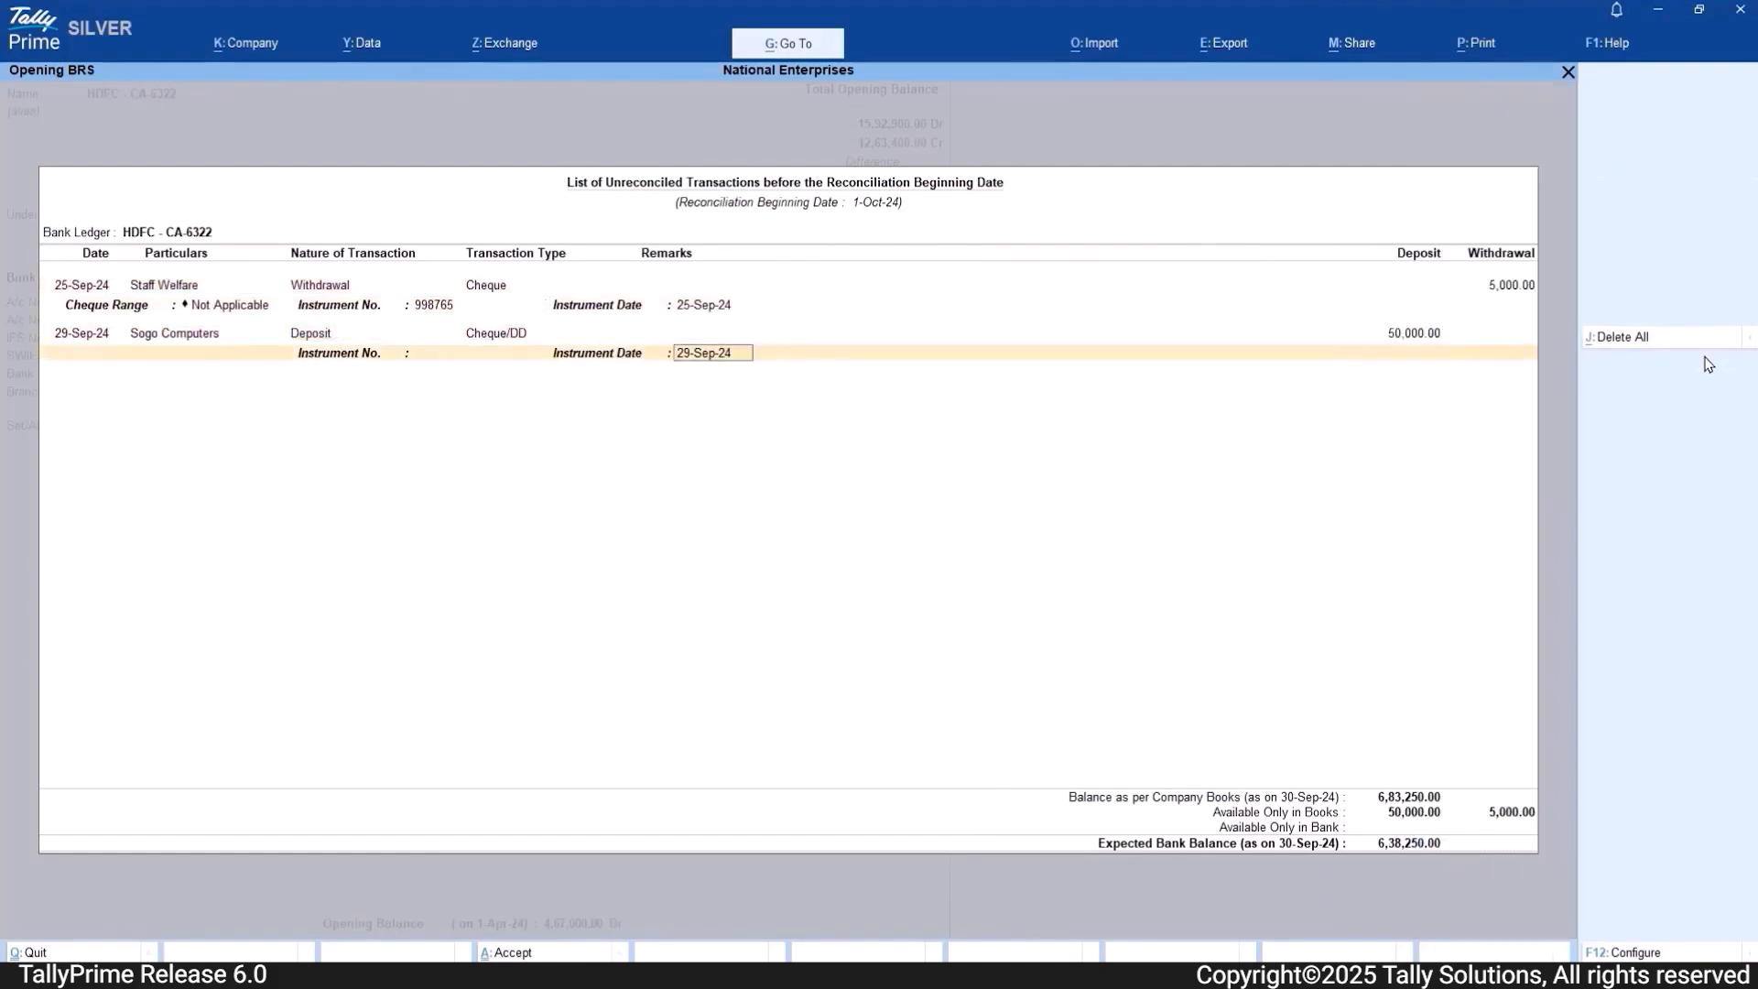
{"action": "key", "text": "Return"}
{"action": "type", "text": "003456"}
{"action": "key", "text": "Return"}
{"action": "key", "text": "Return"}
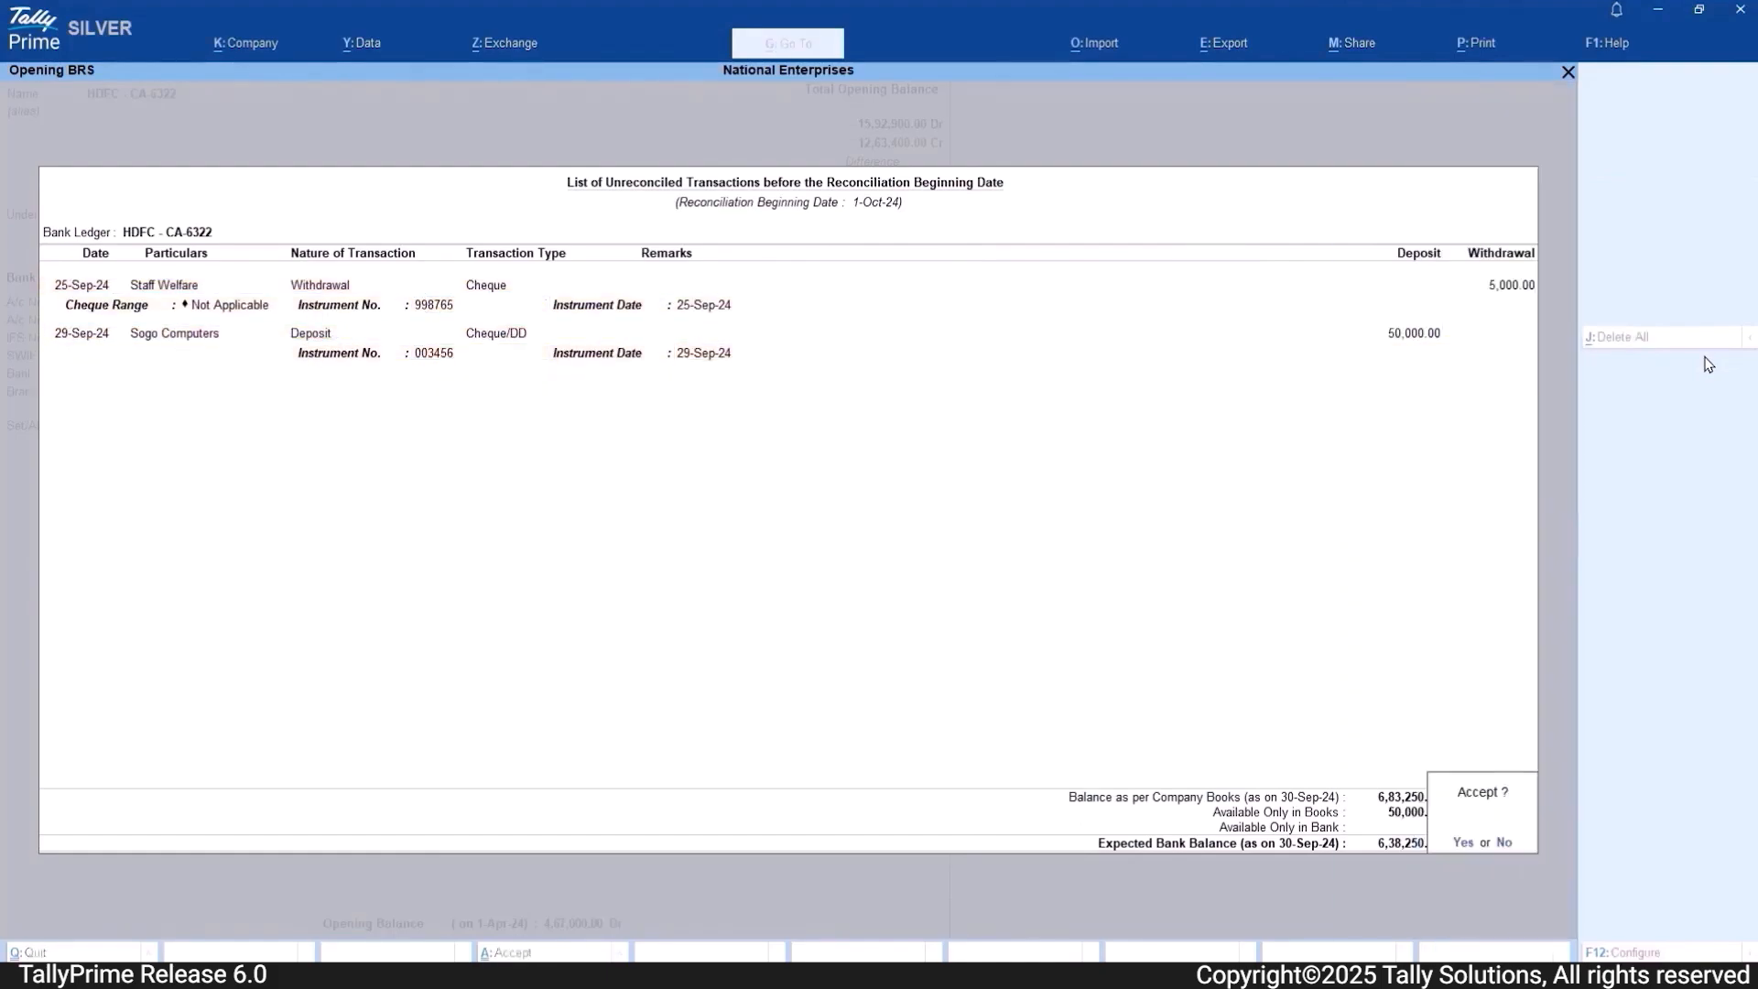
{"action": "key", "text": "Return"}
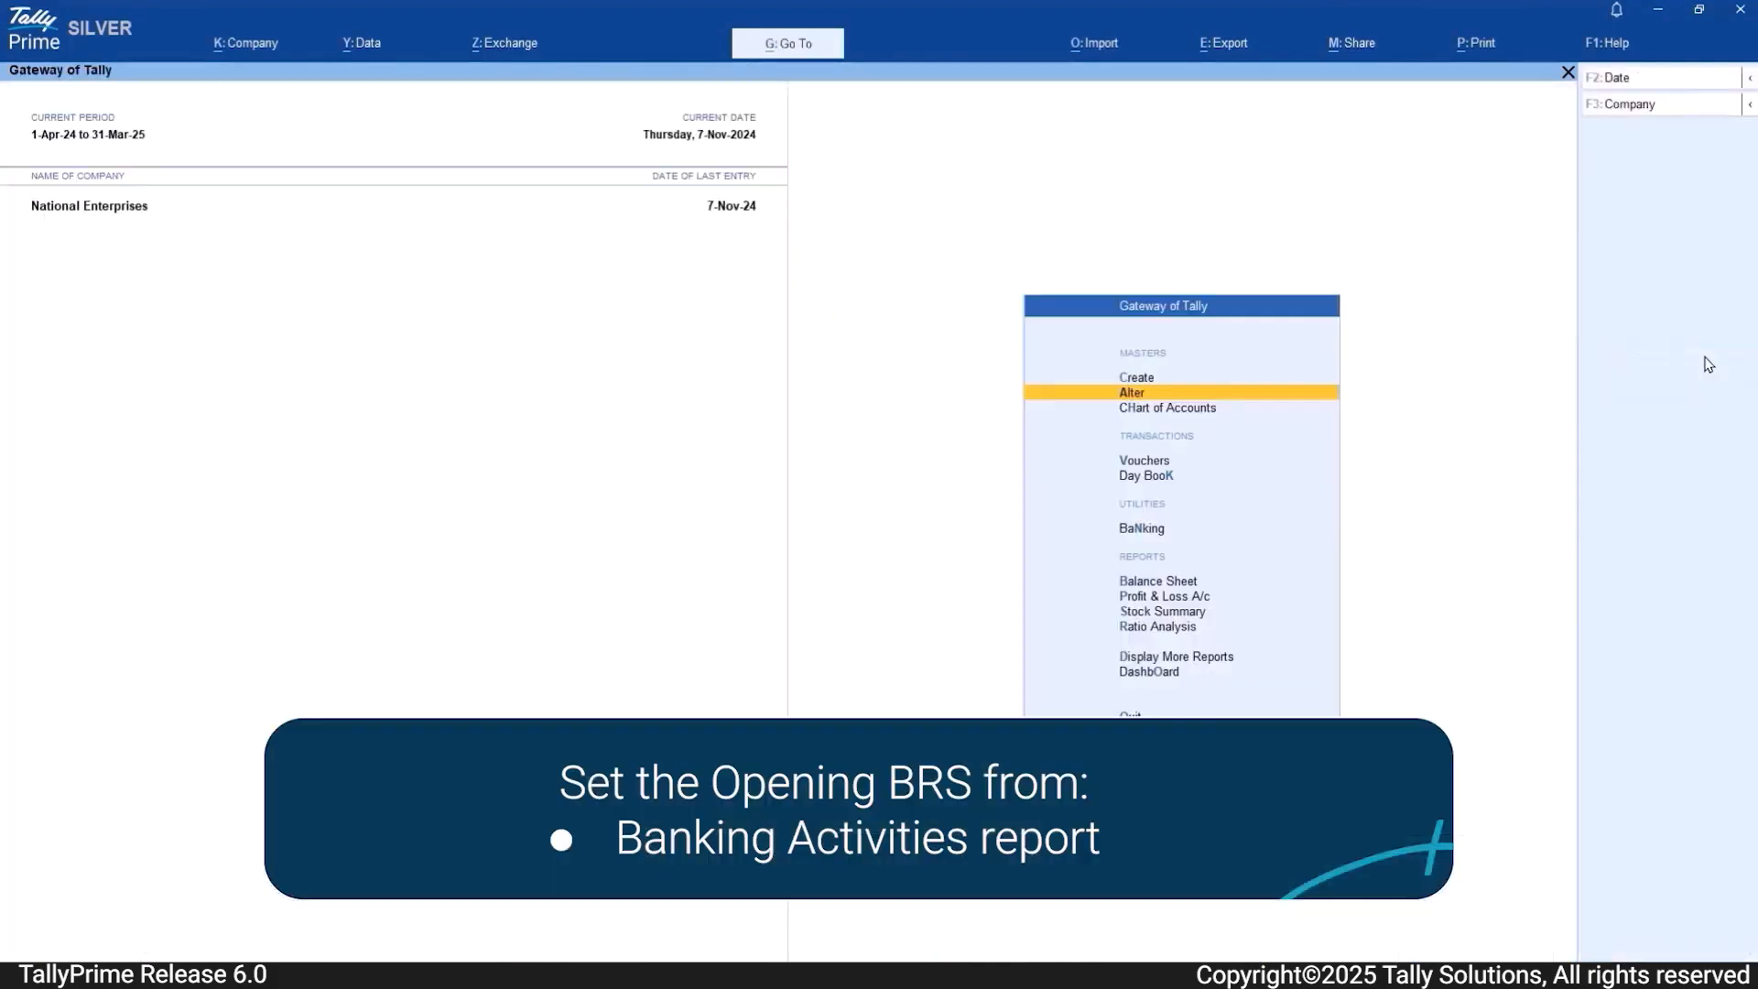
Step: Open the Banking Activities report from the Gateway of Tally and access Opening BRS from there
{"action": "key", "text": "Down"}
{"action": "key", "text": "Down"}
{"action": "key", "text": "Down"}
{"action": "key", "text": "Down"}
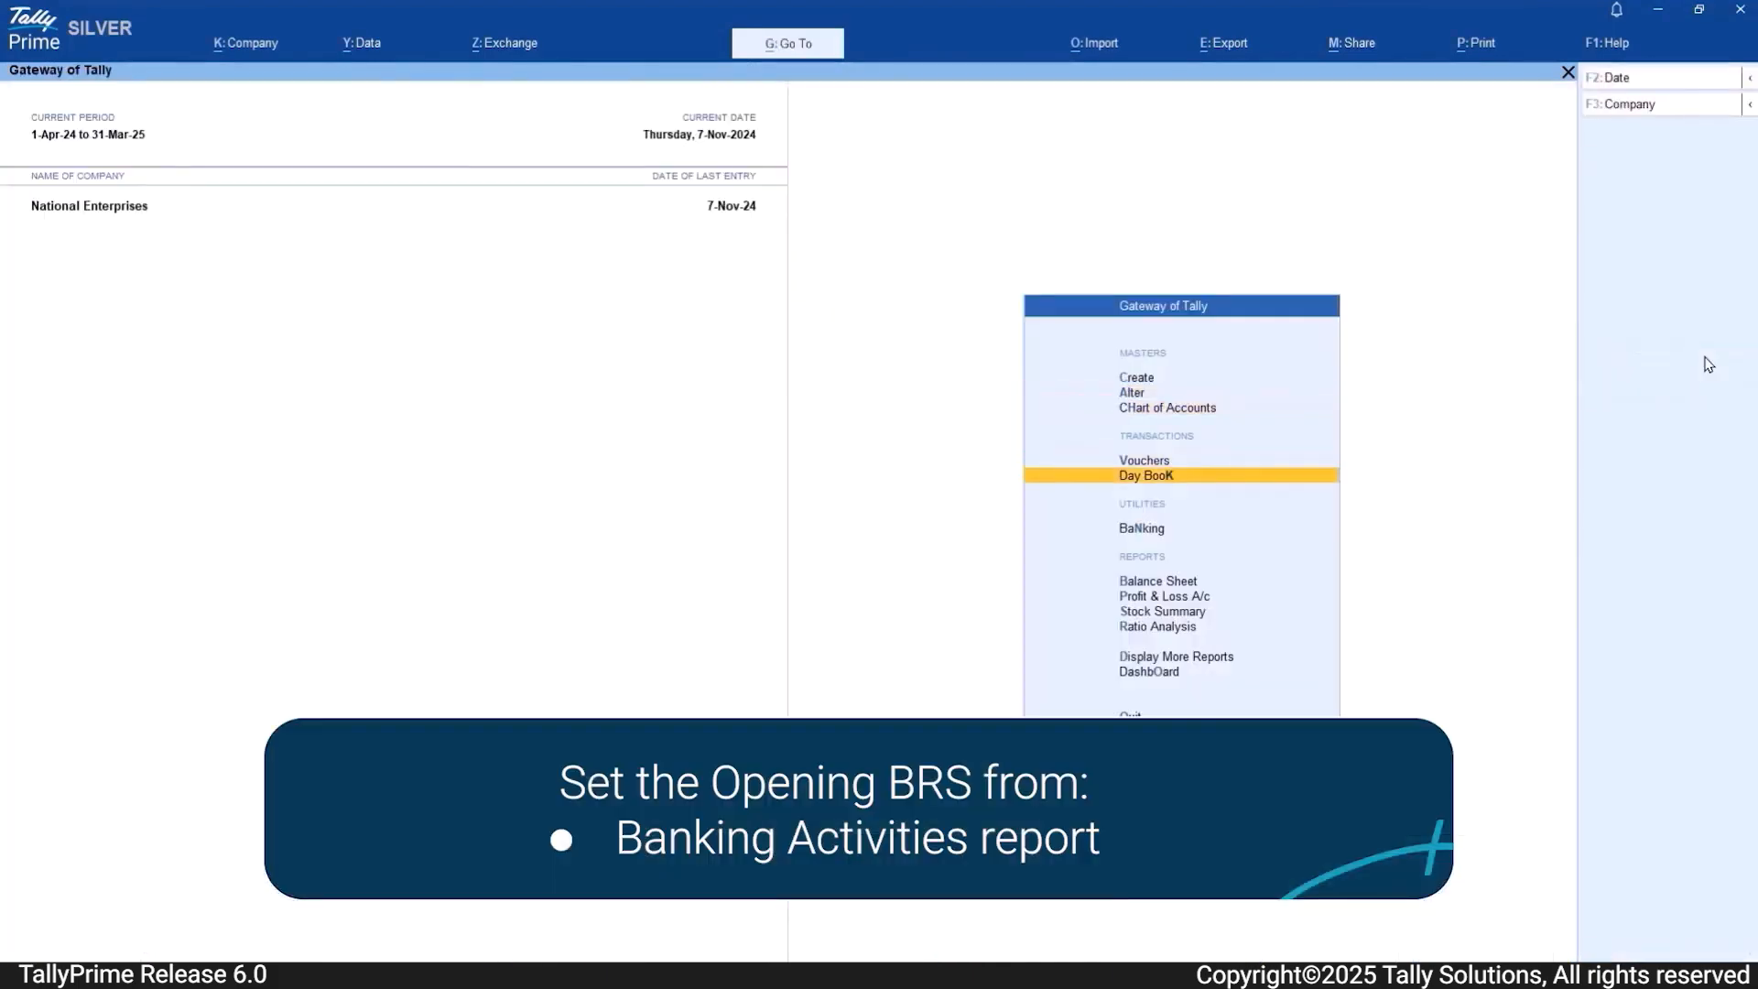
{"action": "key", "text": "Return"}
{"action": "key", "text": "Return"}
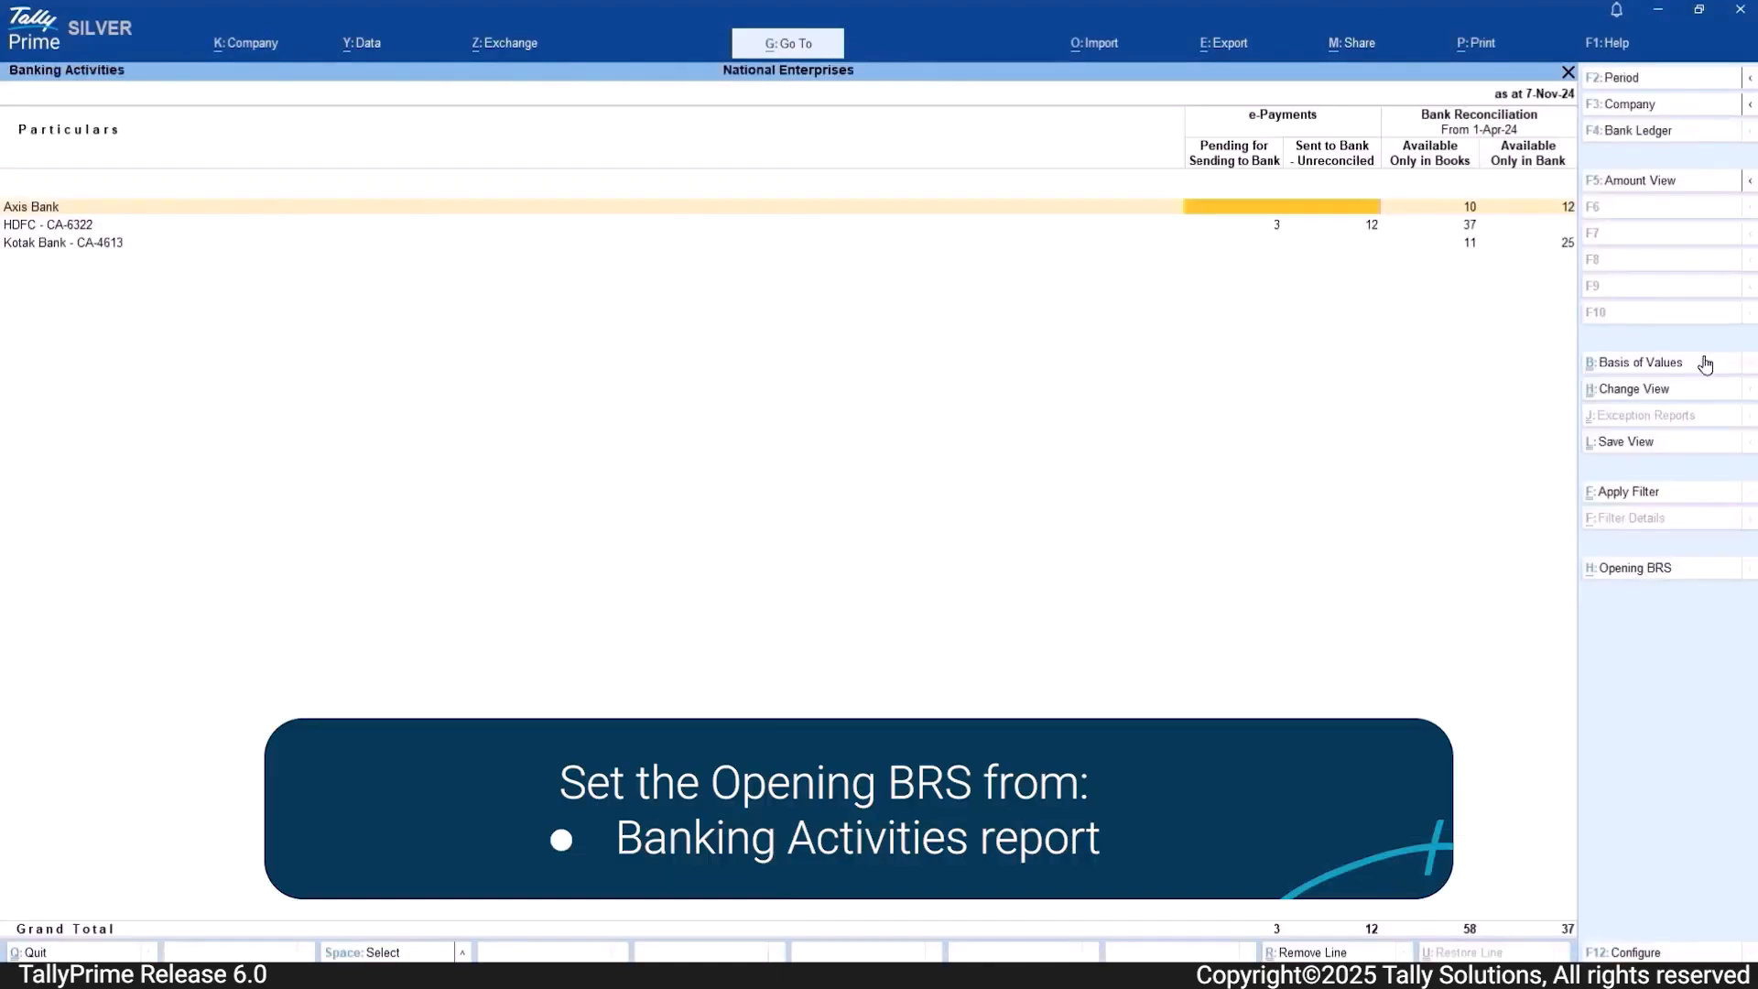
{"action": "left_click", "coordinate": [1703, 569]}
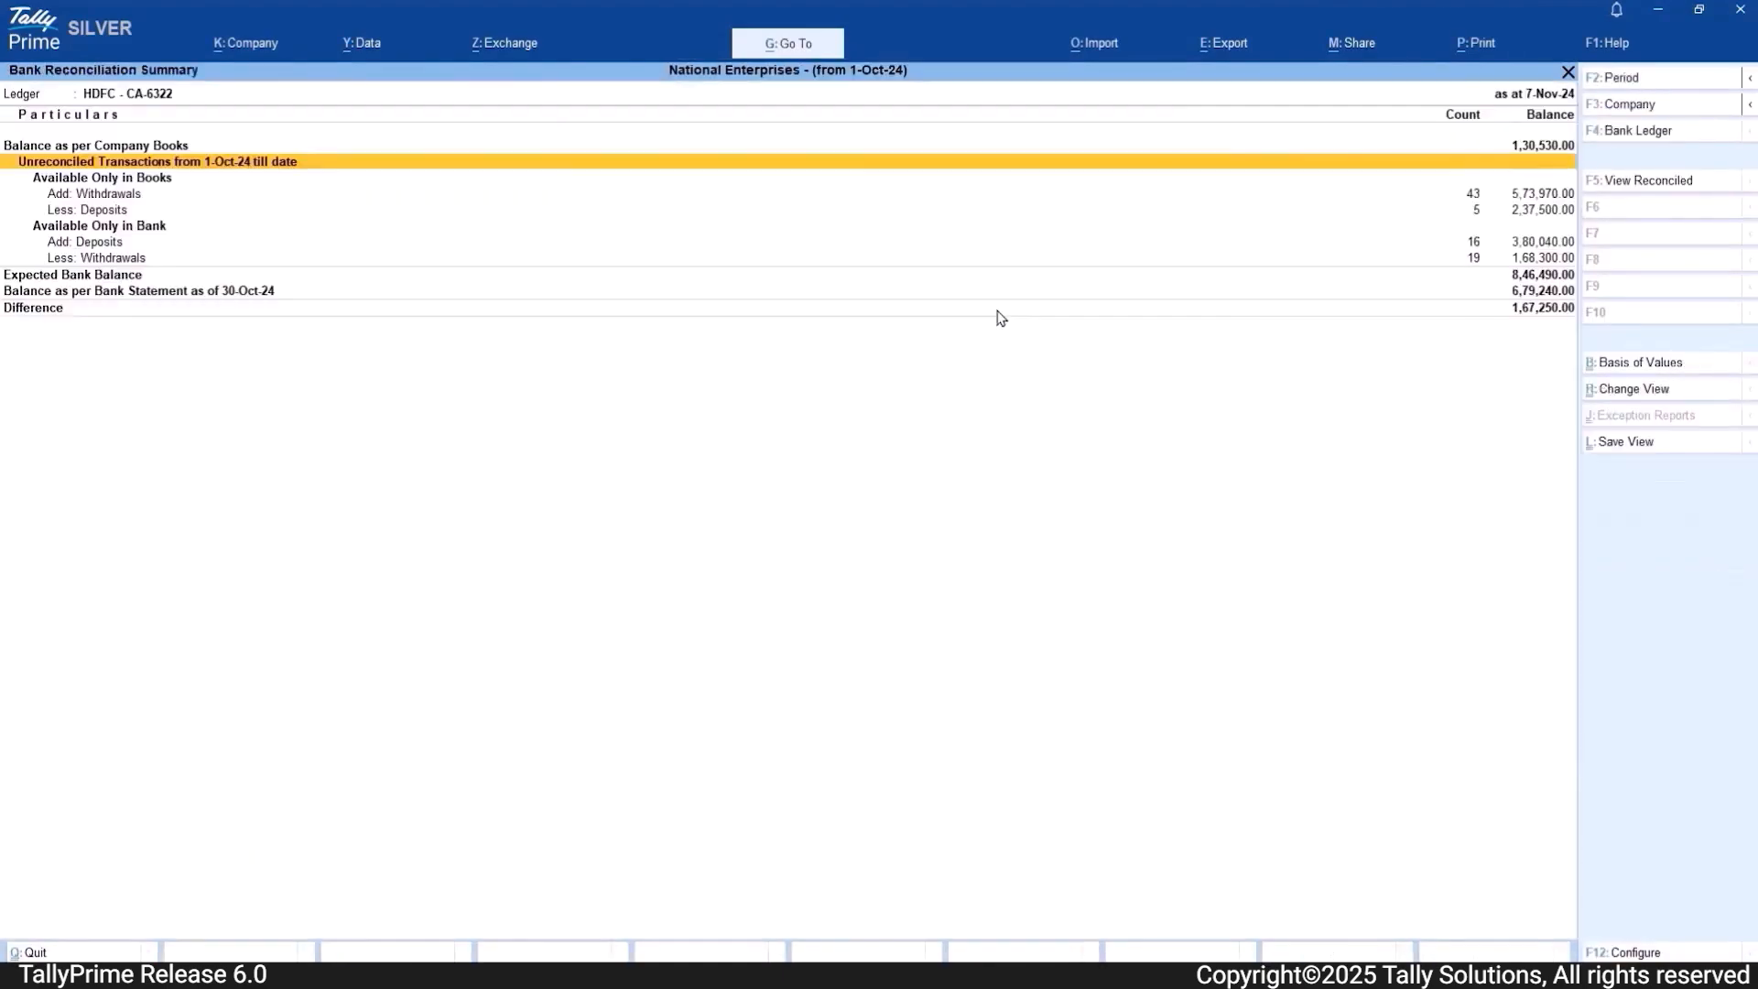
Step: Drill into the HDFC reconciliation summary's unreconciled transactions and examine the exact matches and the Opening BRS entries available only in books
{"action": "key", "text": "Return"}
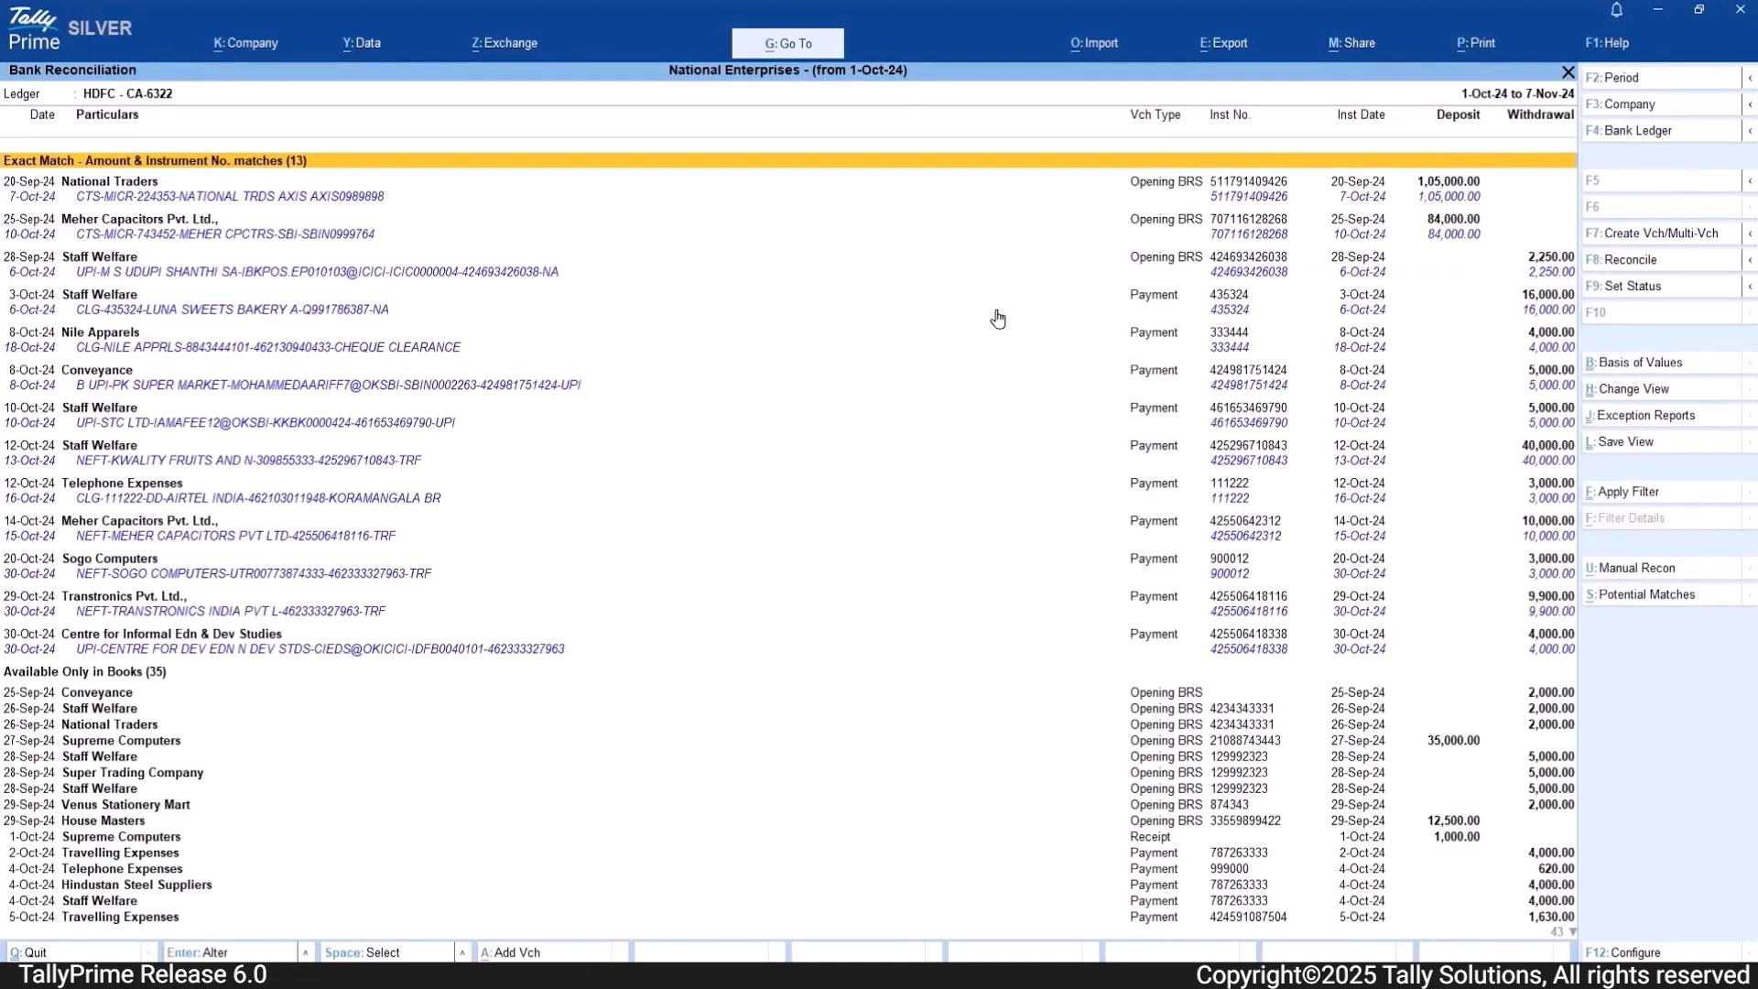
{"action": "key", "text": "Down"}
{"action": "key", "text": "Down"}
{"action": "key", "text": "Down"}
{"action": "key", "text": "Down"}
{"action": "key", "text": "Down"}
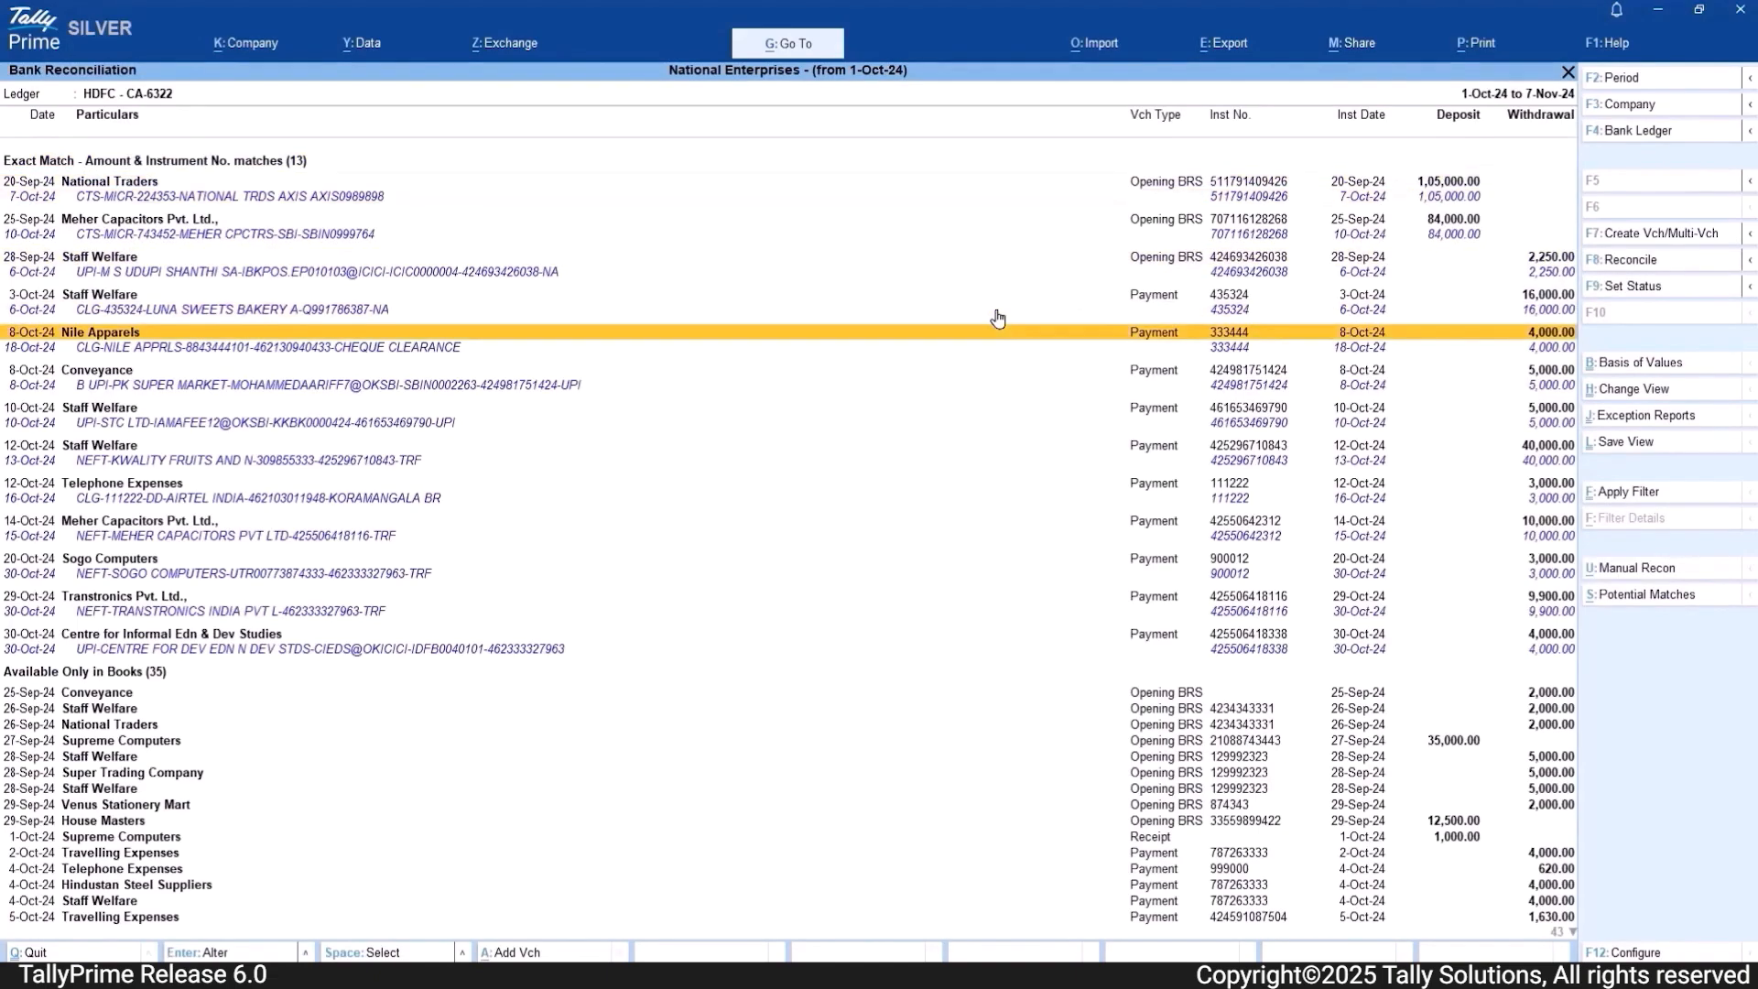
{"action": "key", "text": "Down"}
{"action": "key", "text": "Down"}
{"action": "key", "text": "Down"}
{"action": "key", "text": "Down"}
{"action": "key", "text": "Down"}
{"action": "key", "text": "Down"}
{"action": "key", "text": "Down"}
{"action": "key", "text": "Down"}
{"action": "key", "text": "Down"}
{"action": "key", "text": "Down"}
{"action": "key", "text": "Down"}
{"action": "key", "text": "Down"}
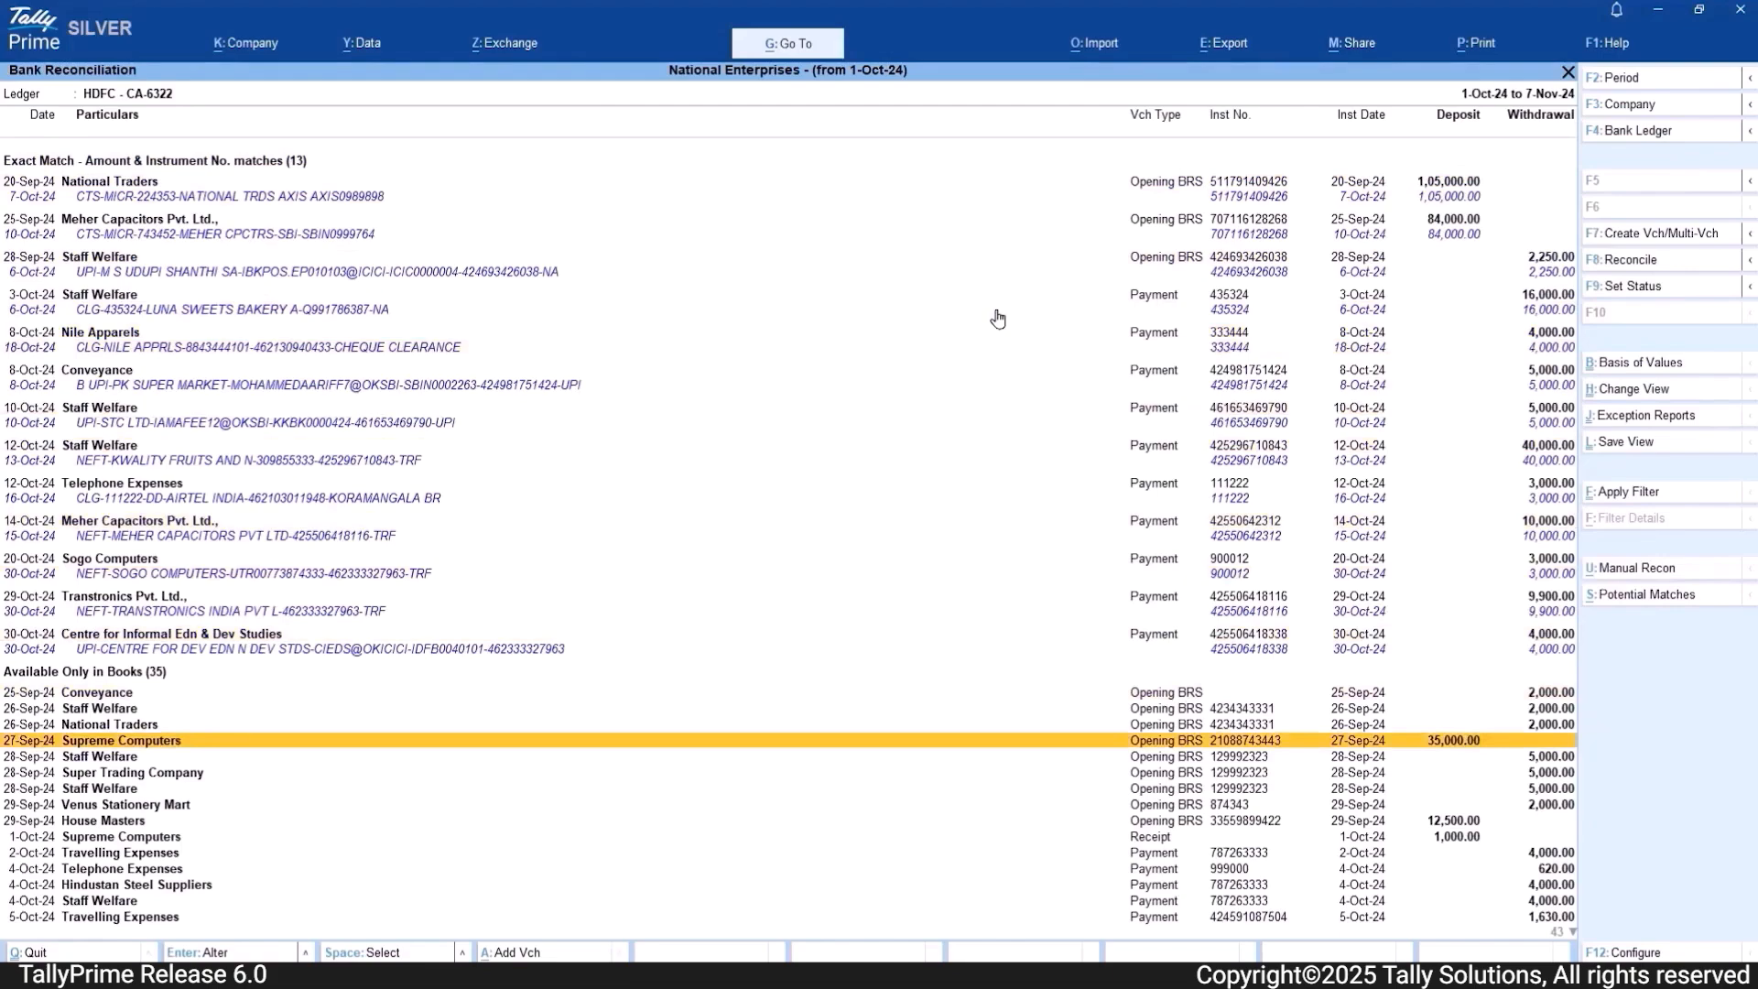
{"action": "key", "text": "Up"}
{"action": "key", "text": "Up"}
{"action": "key", "text": "Up"}
{"action": "key", "text": "Down"}
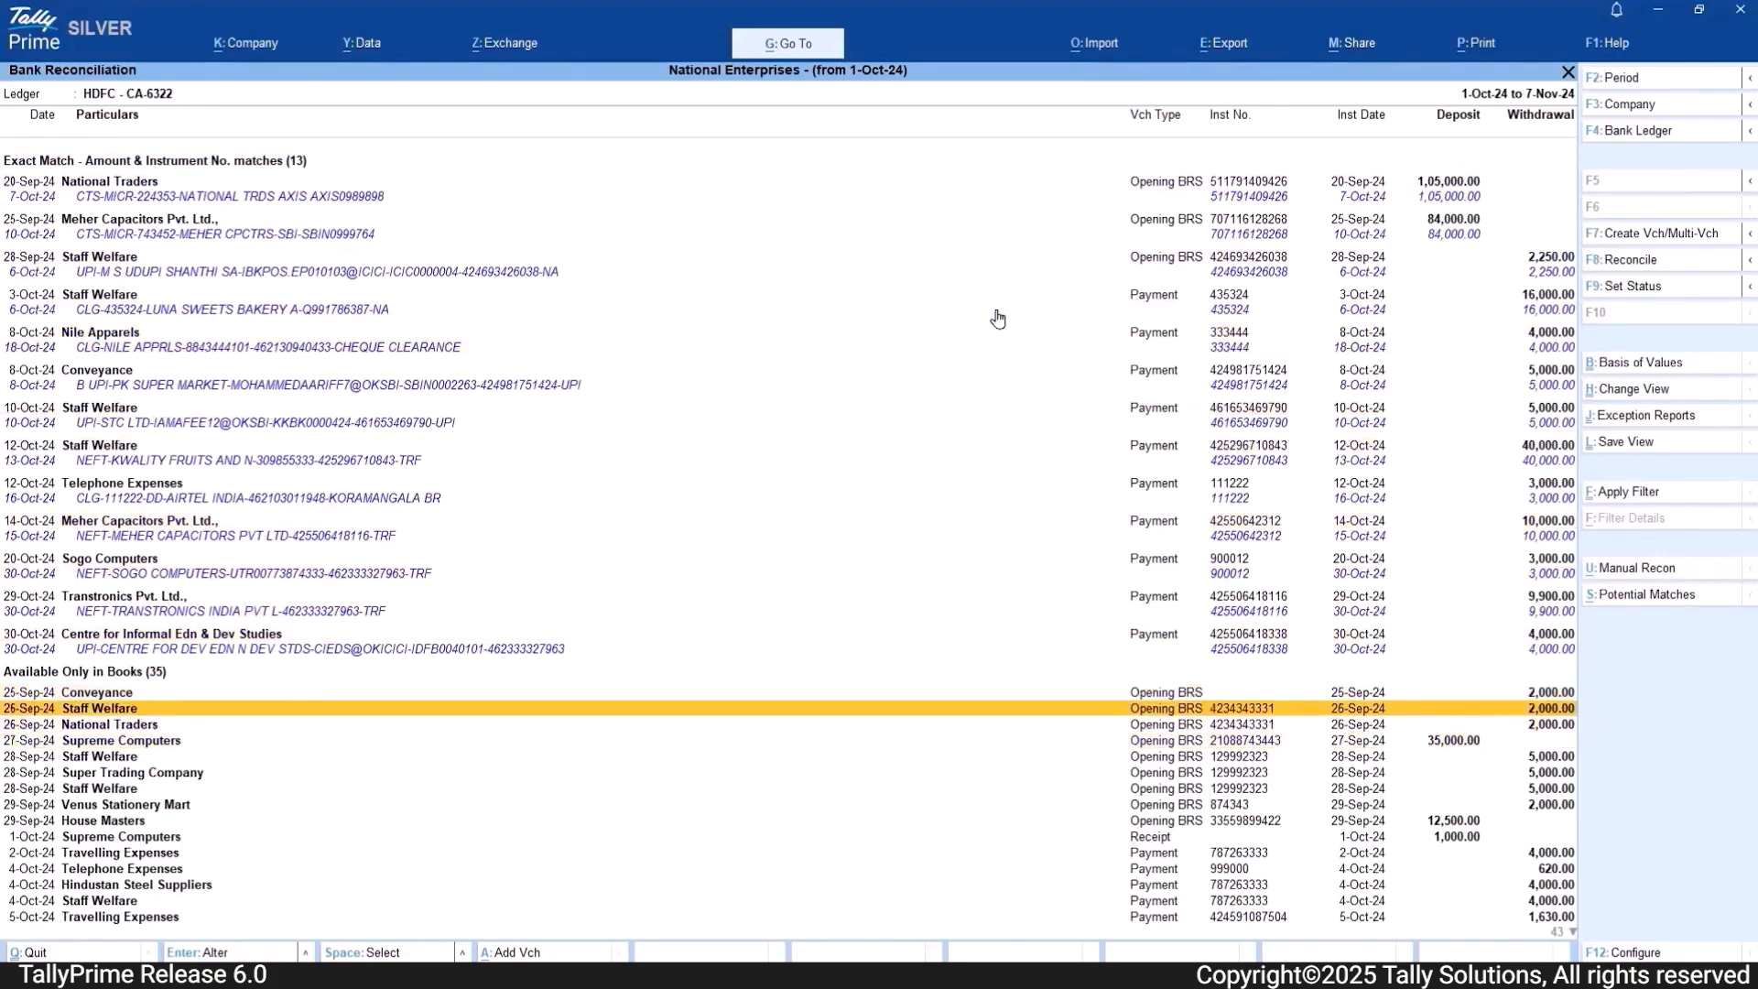
{"action": "key", "text": "Down"}
{"action": "key", "text": "Down"}
{"action": "key", "text": "Down"}
{"action": "key", "text": "Down"}
{"action": "key", "text": "Down"}
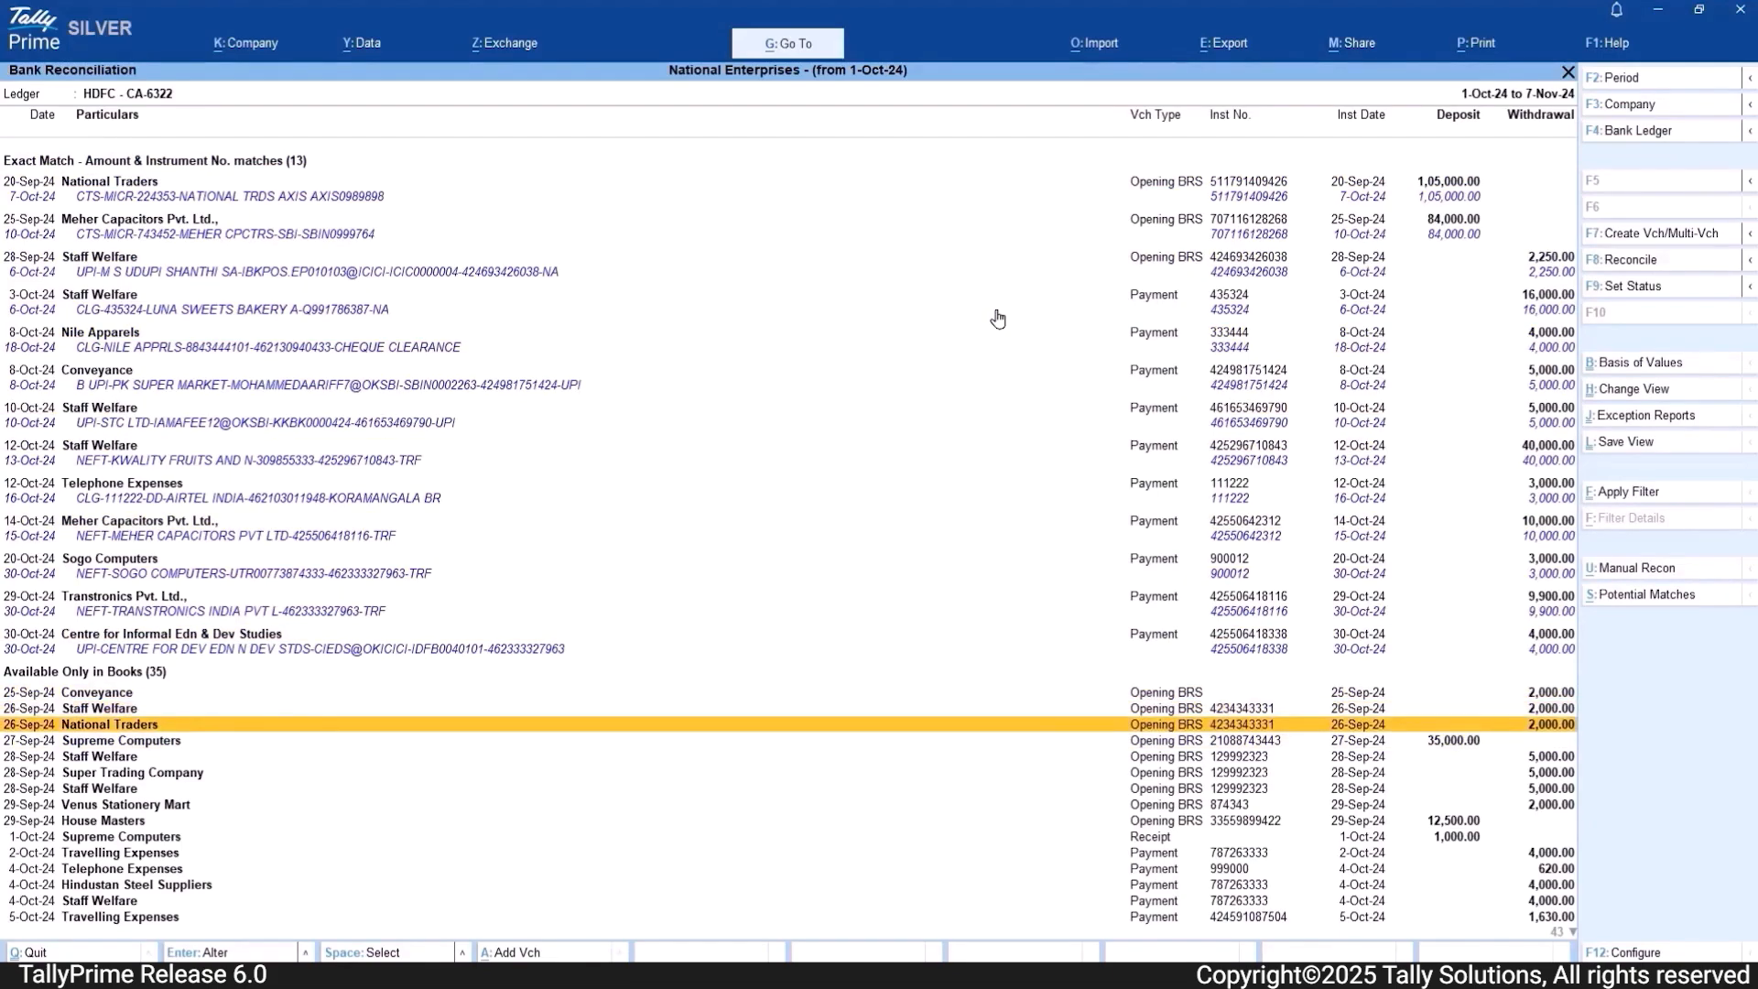
{"action": "key", "text": "Down"}
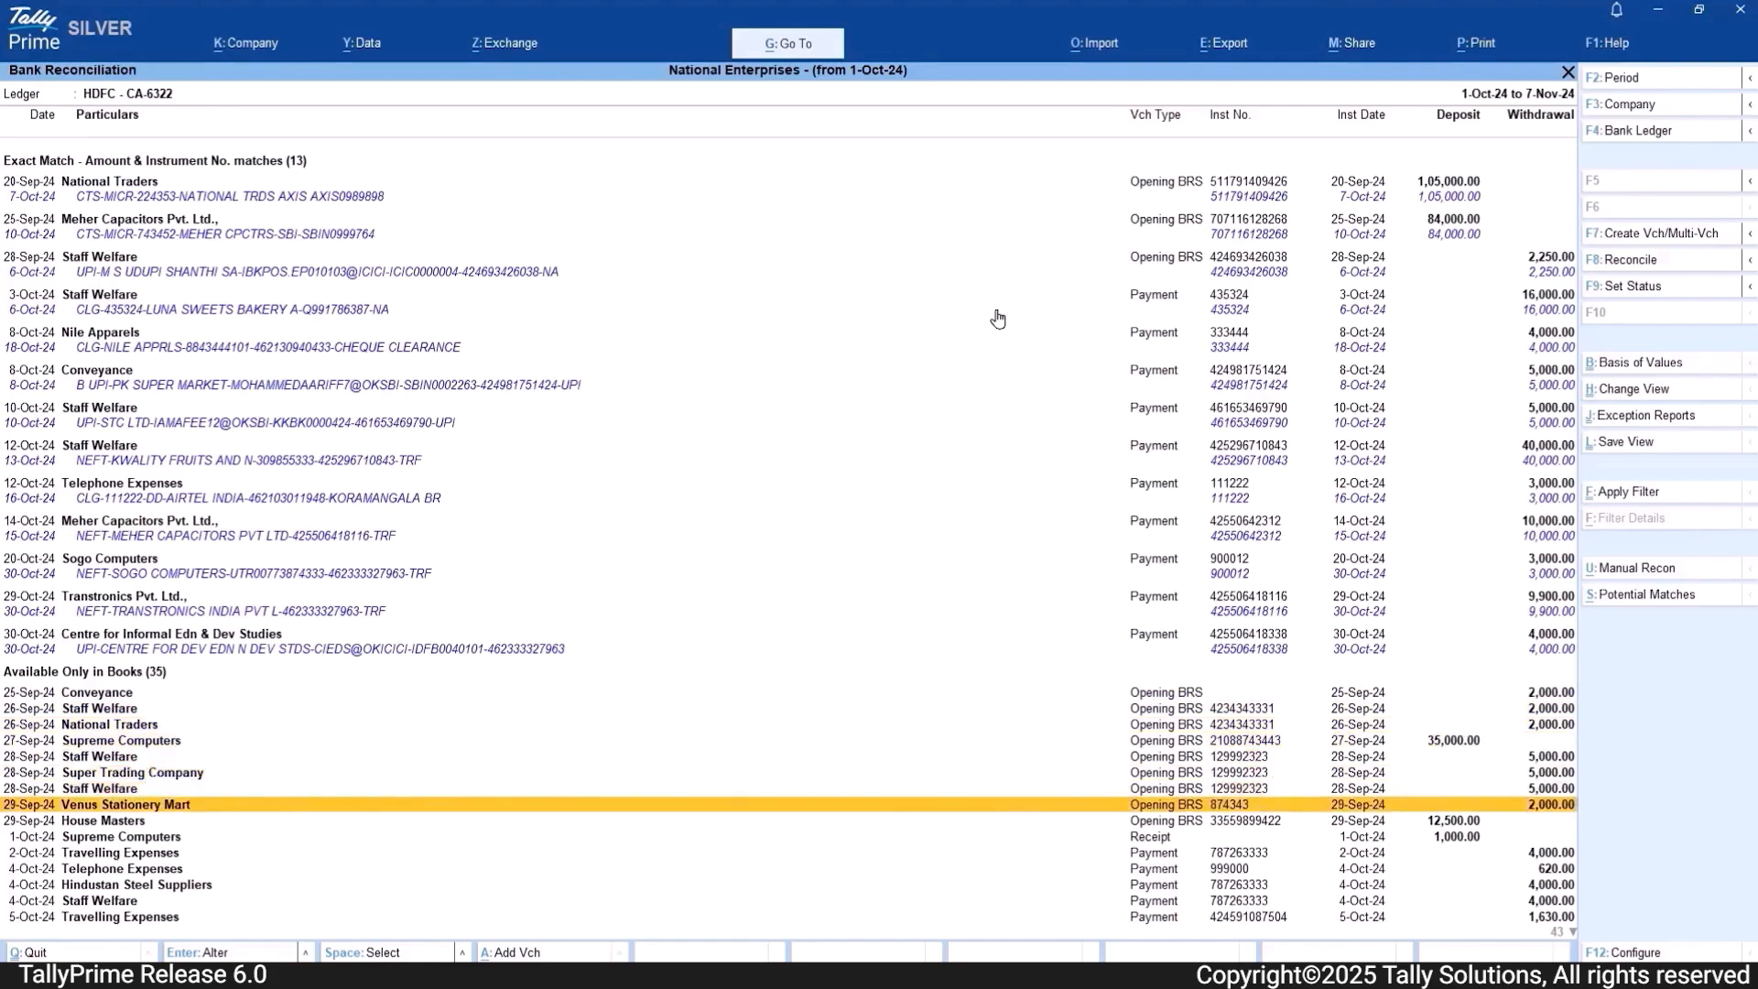
{"action": "key", "text": "Page_Down"}
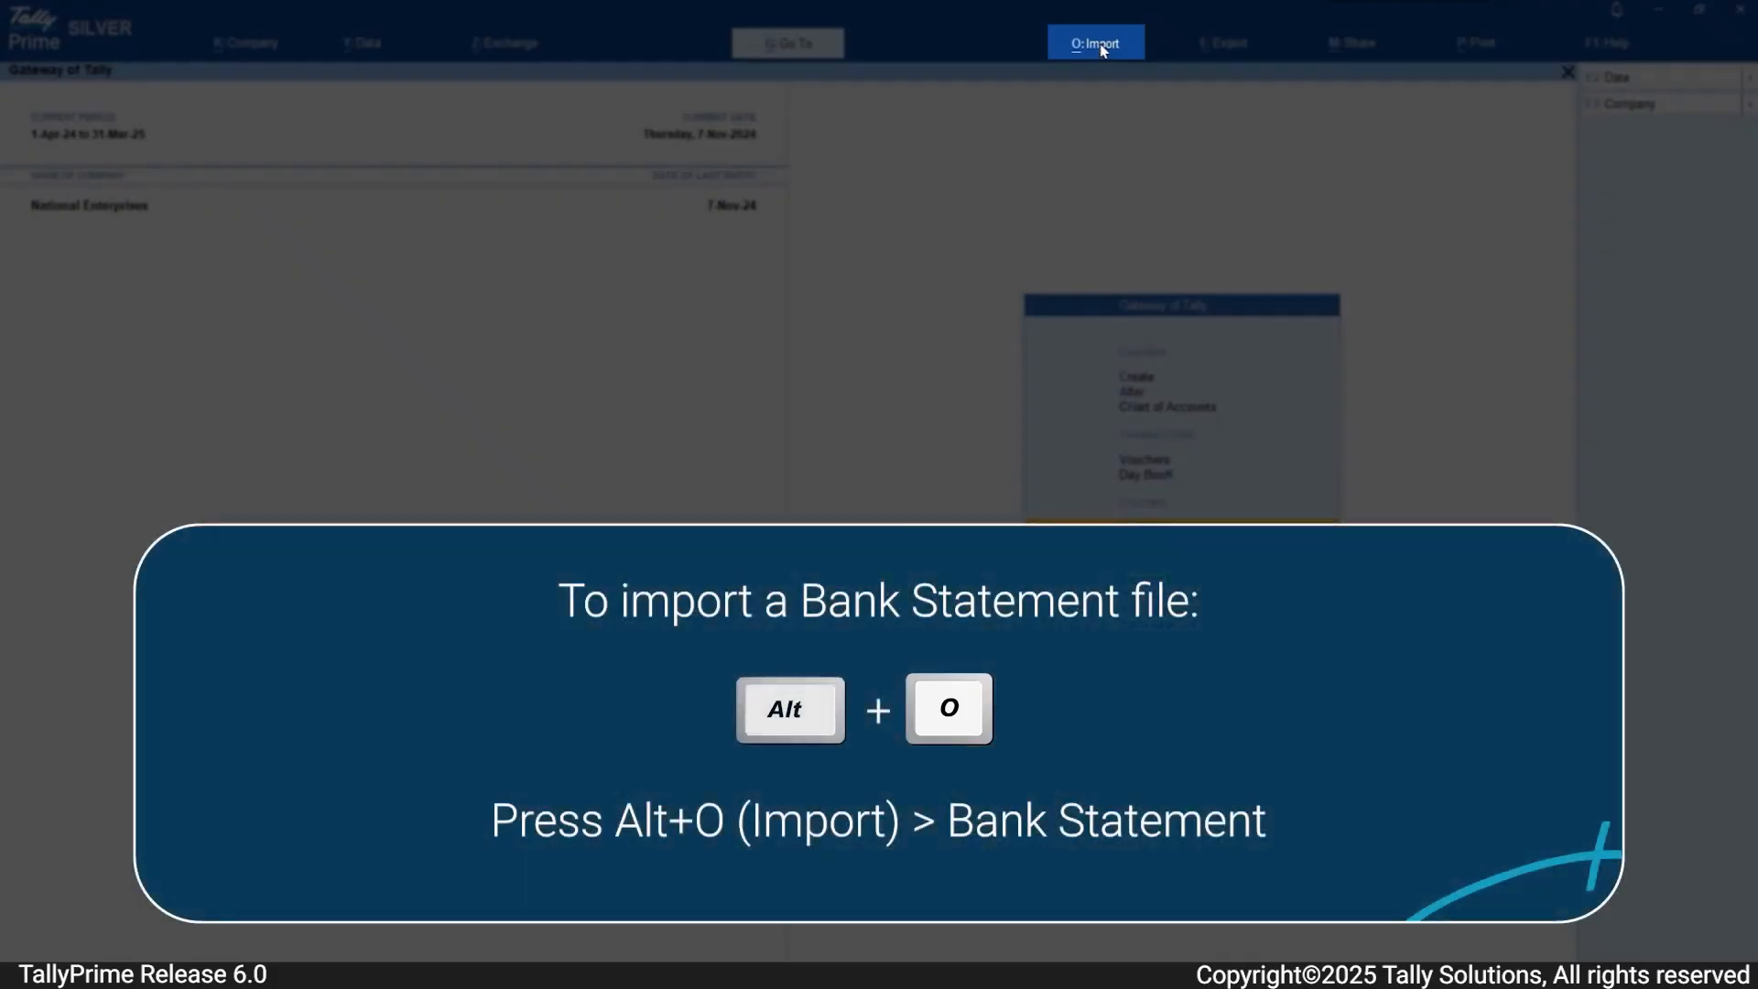
Step: Import HDFC Bank Statement 1to31Oct24.xls from D:\Rel 6.0 into the HDFC ledger, using the Supported file type and showing the preview
{"action": "left_click", "coordinate": [1104, 48]}
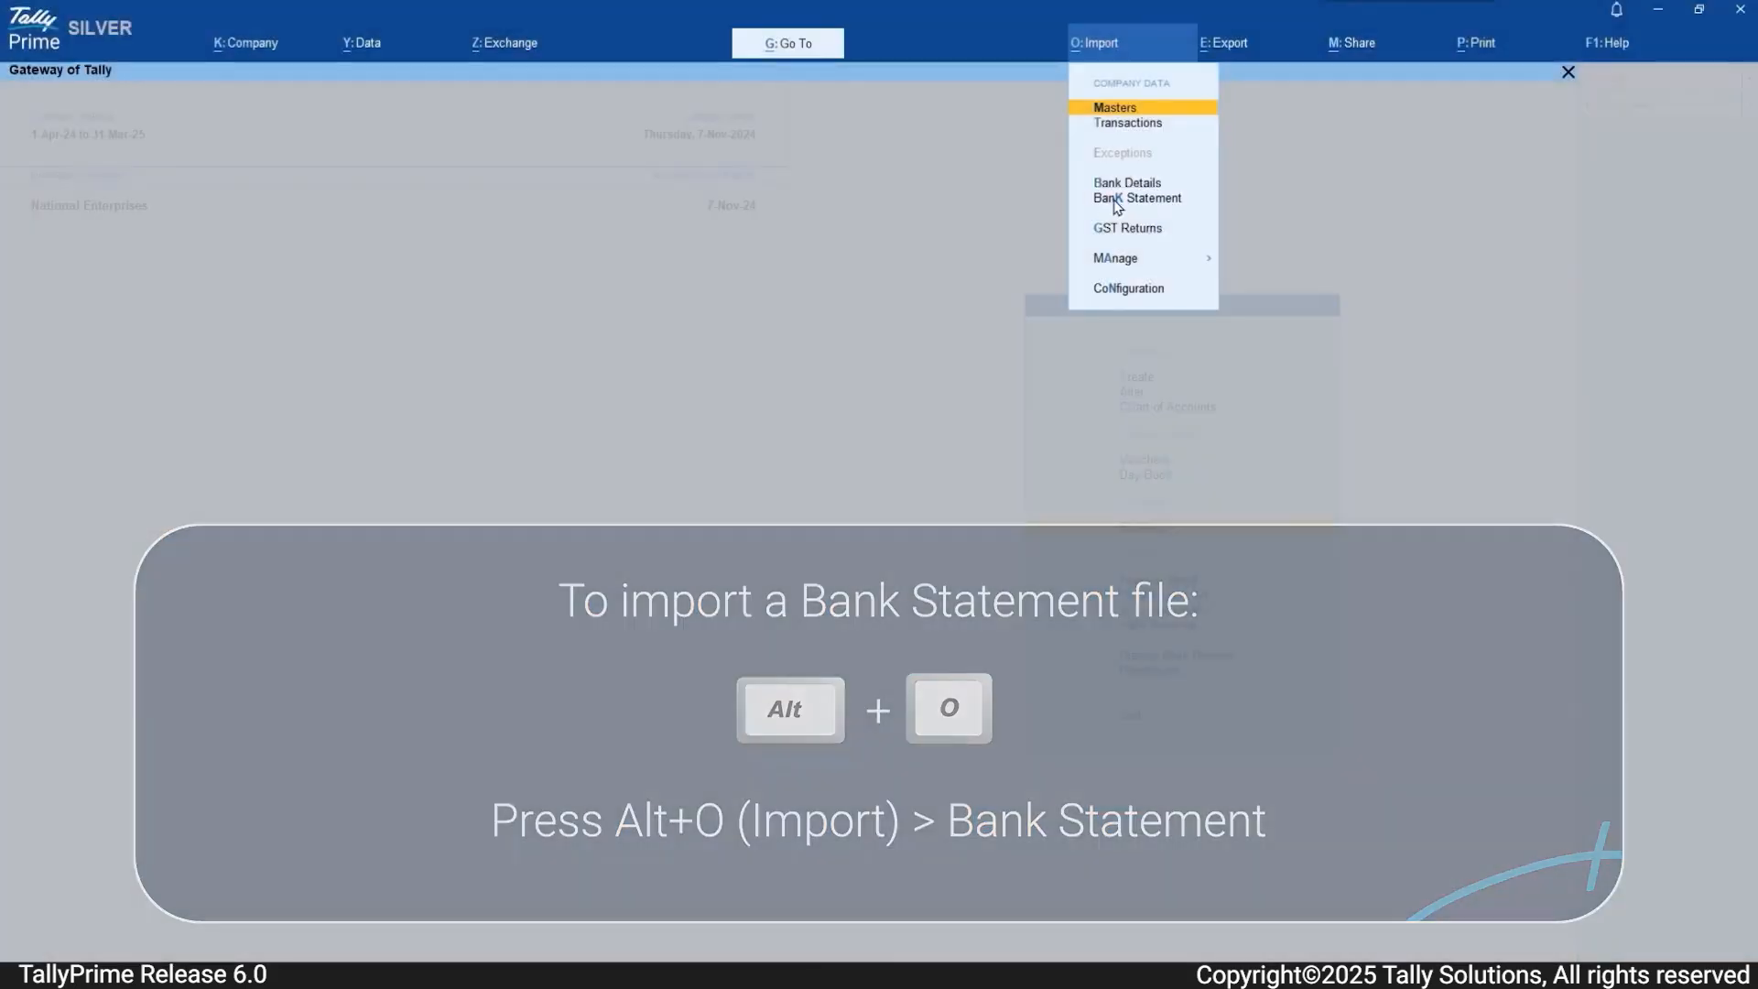
{"action": "left_click", "coordinate": [1113, 200]}
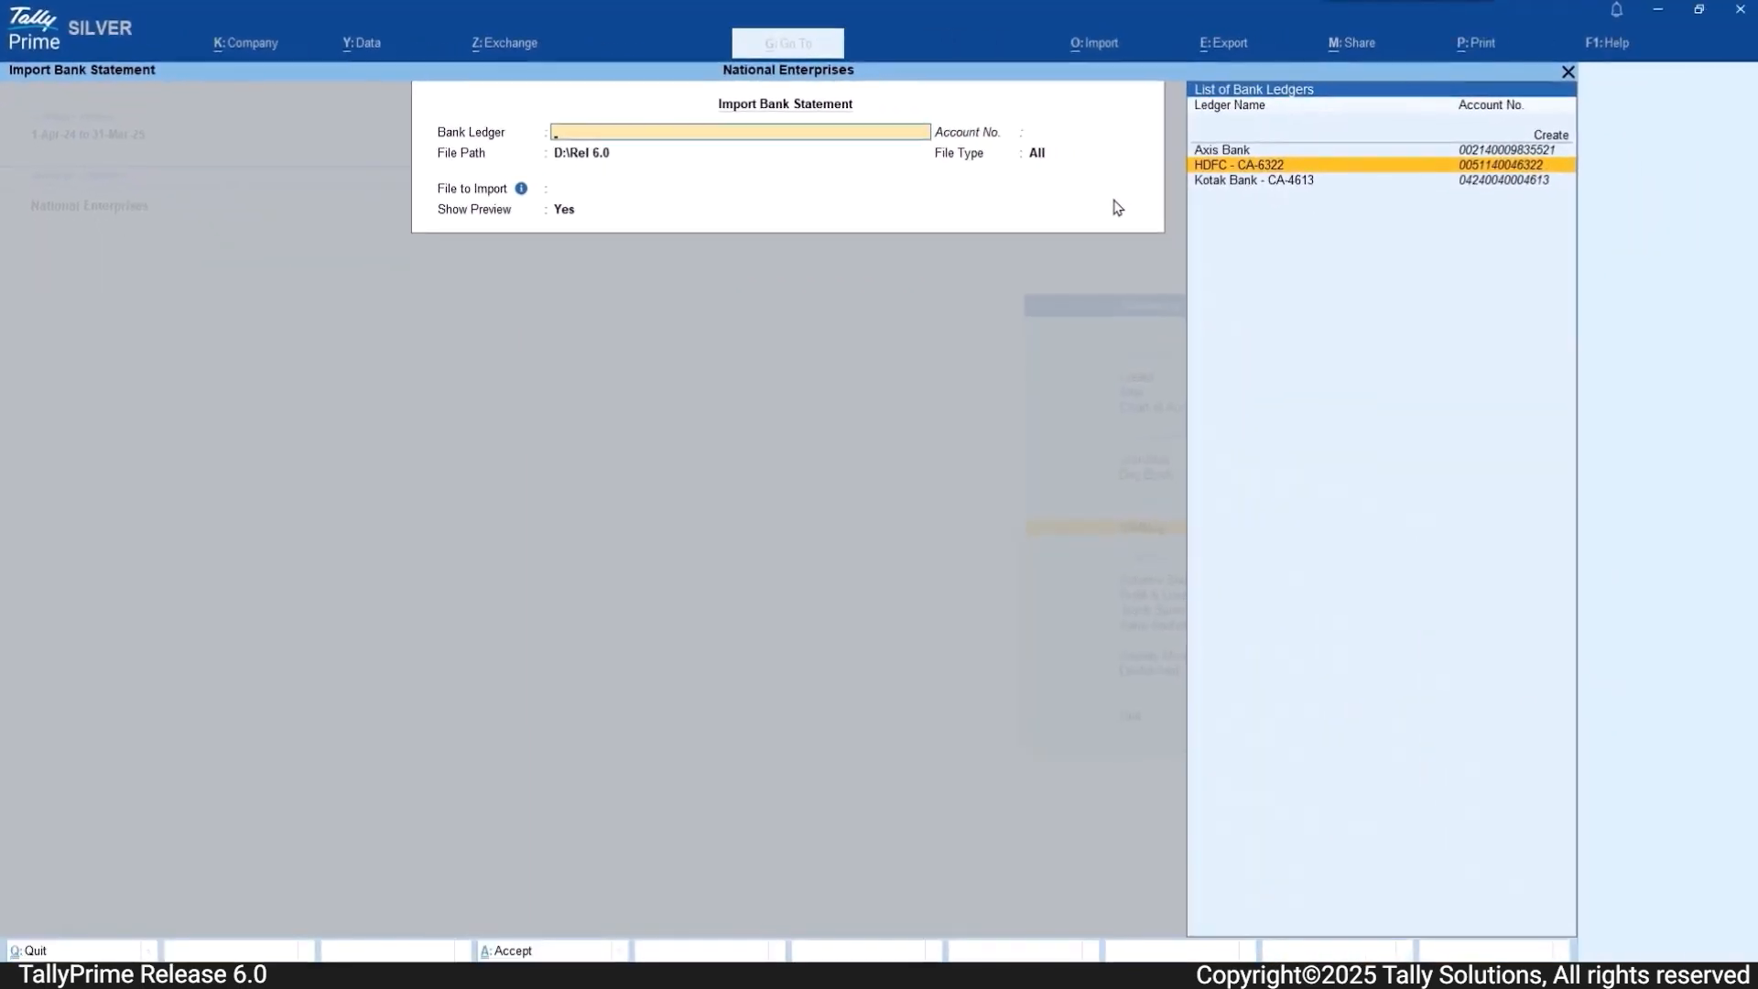
{"action": "key", "text": "Return"}
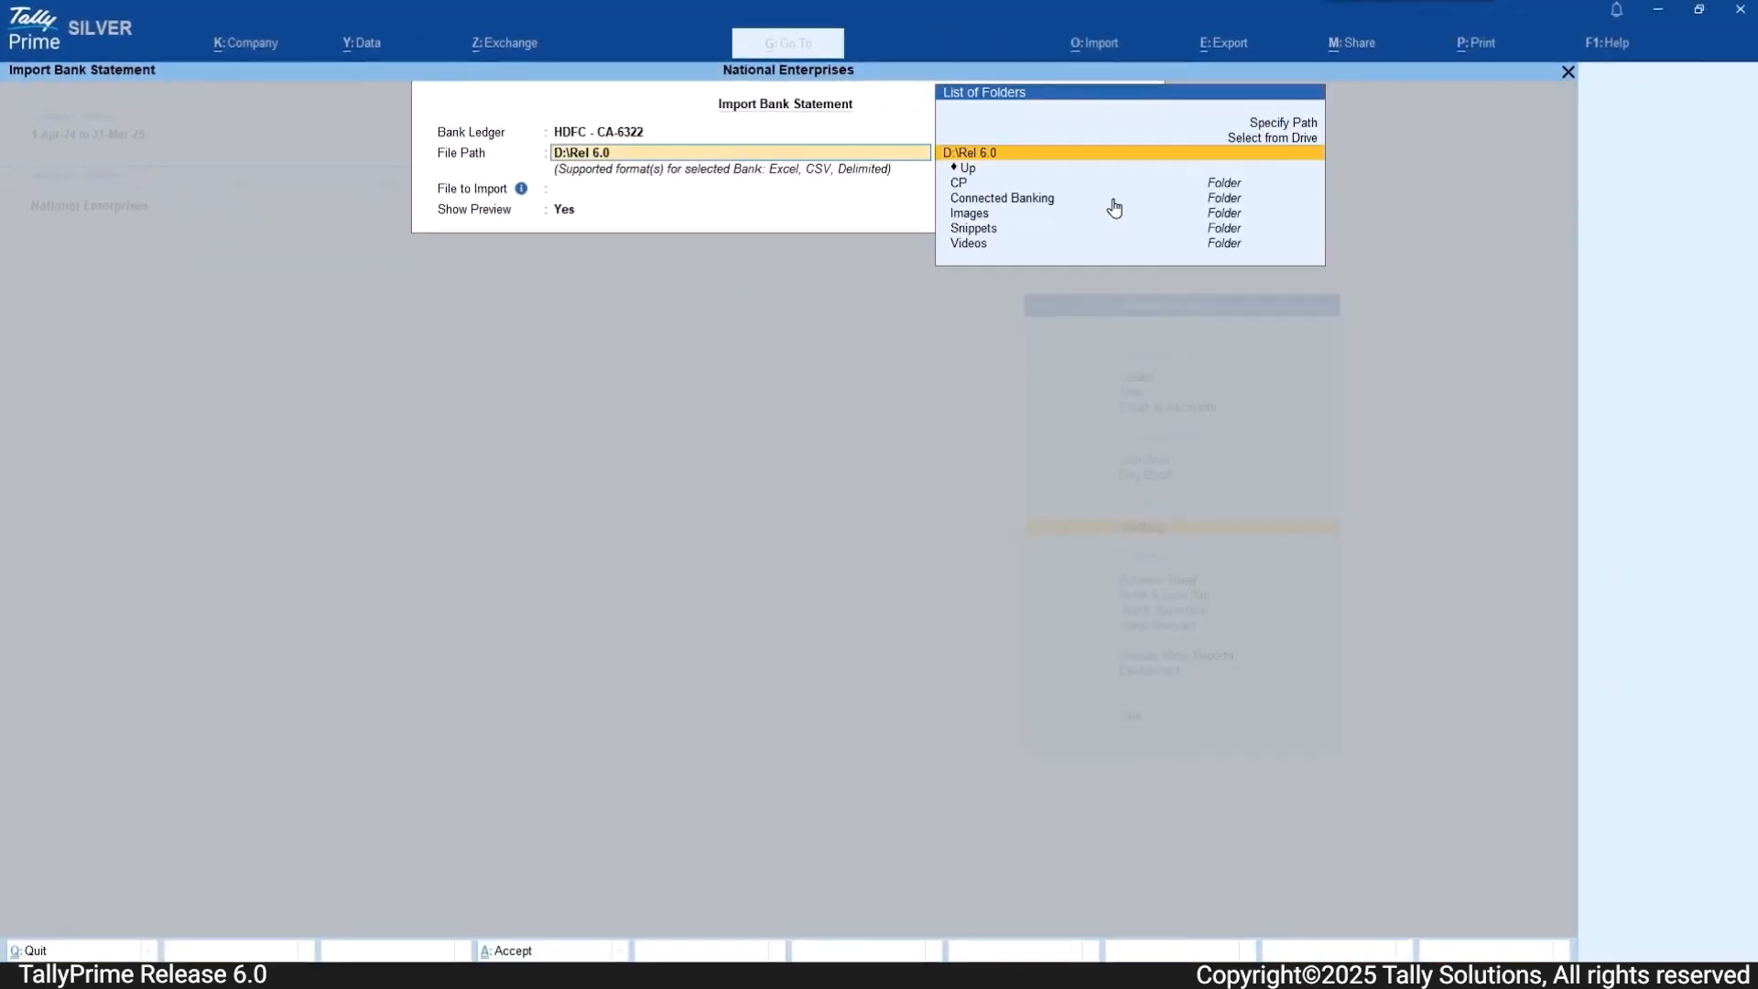
{"action": "key", "text": "Return"}
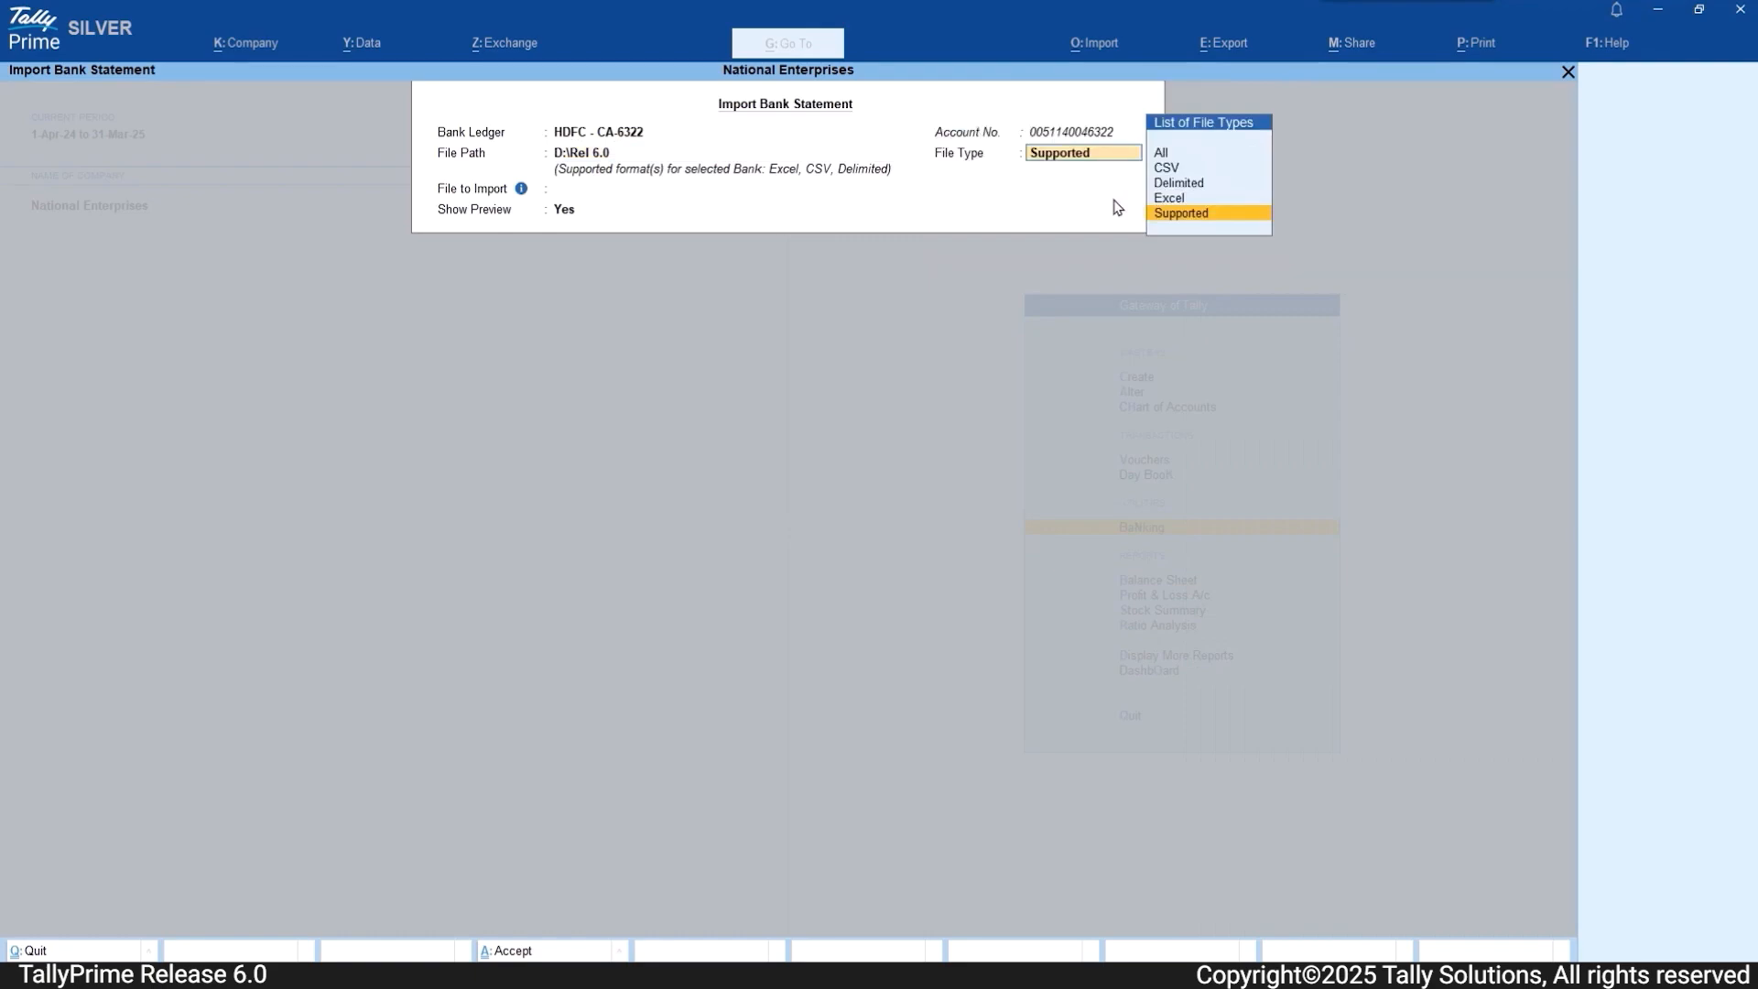
{"action": "key", "text": "Return"}
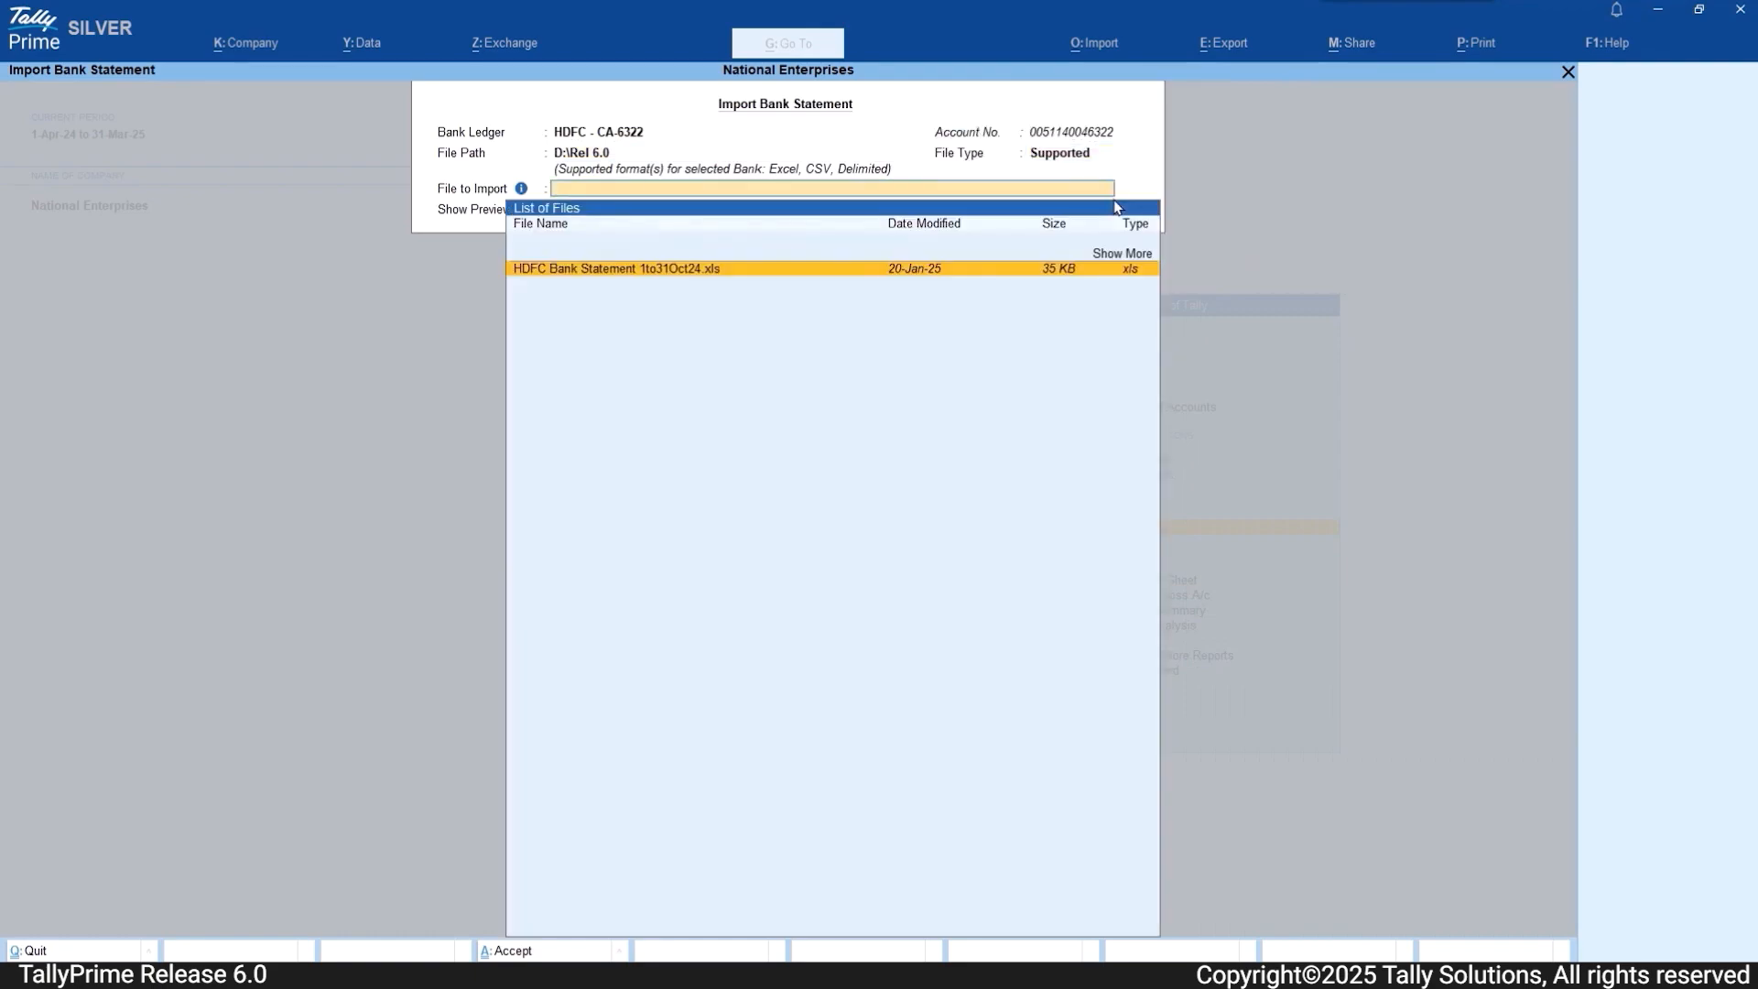
{"action": "key", "text": "Return"}
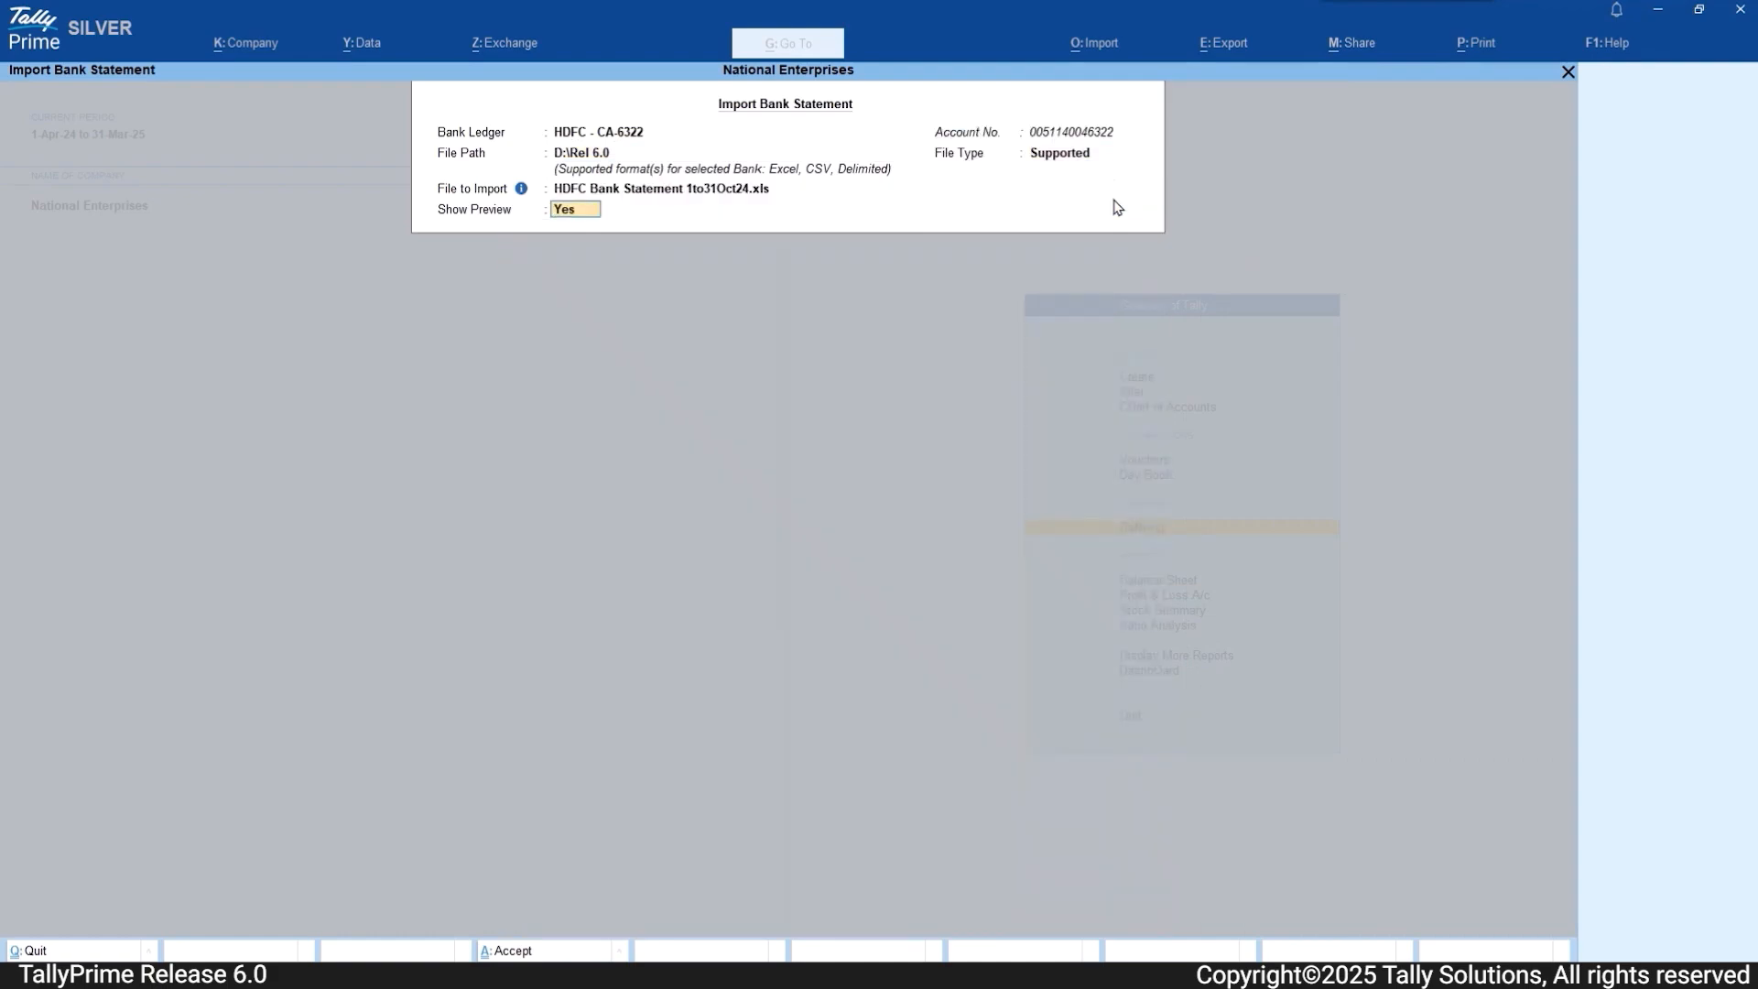
{"action": "key", "text": "Return"}
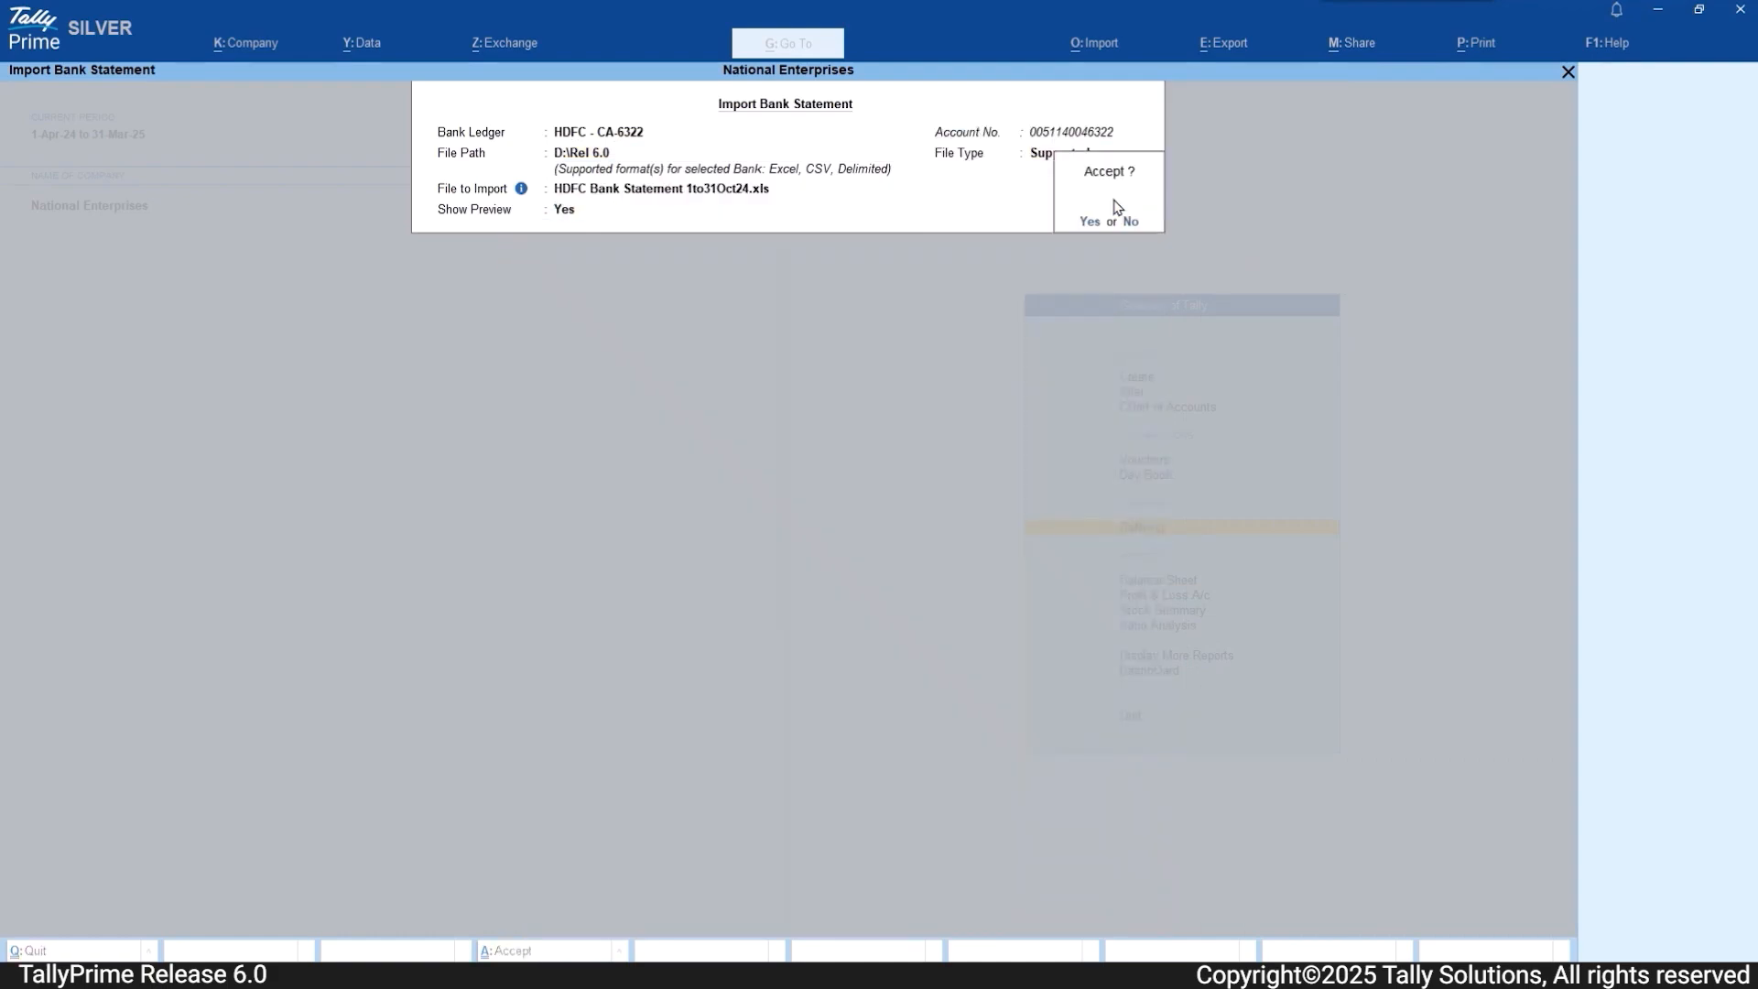
{"action": "key", "text": "Return"}
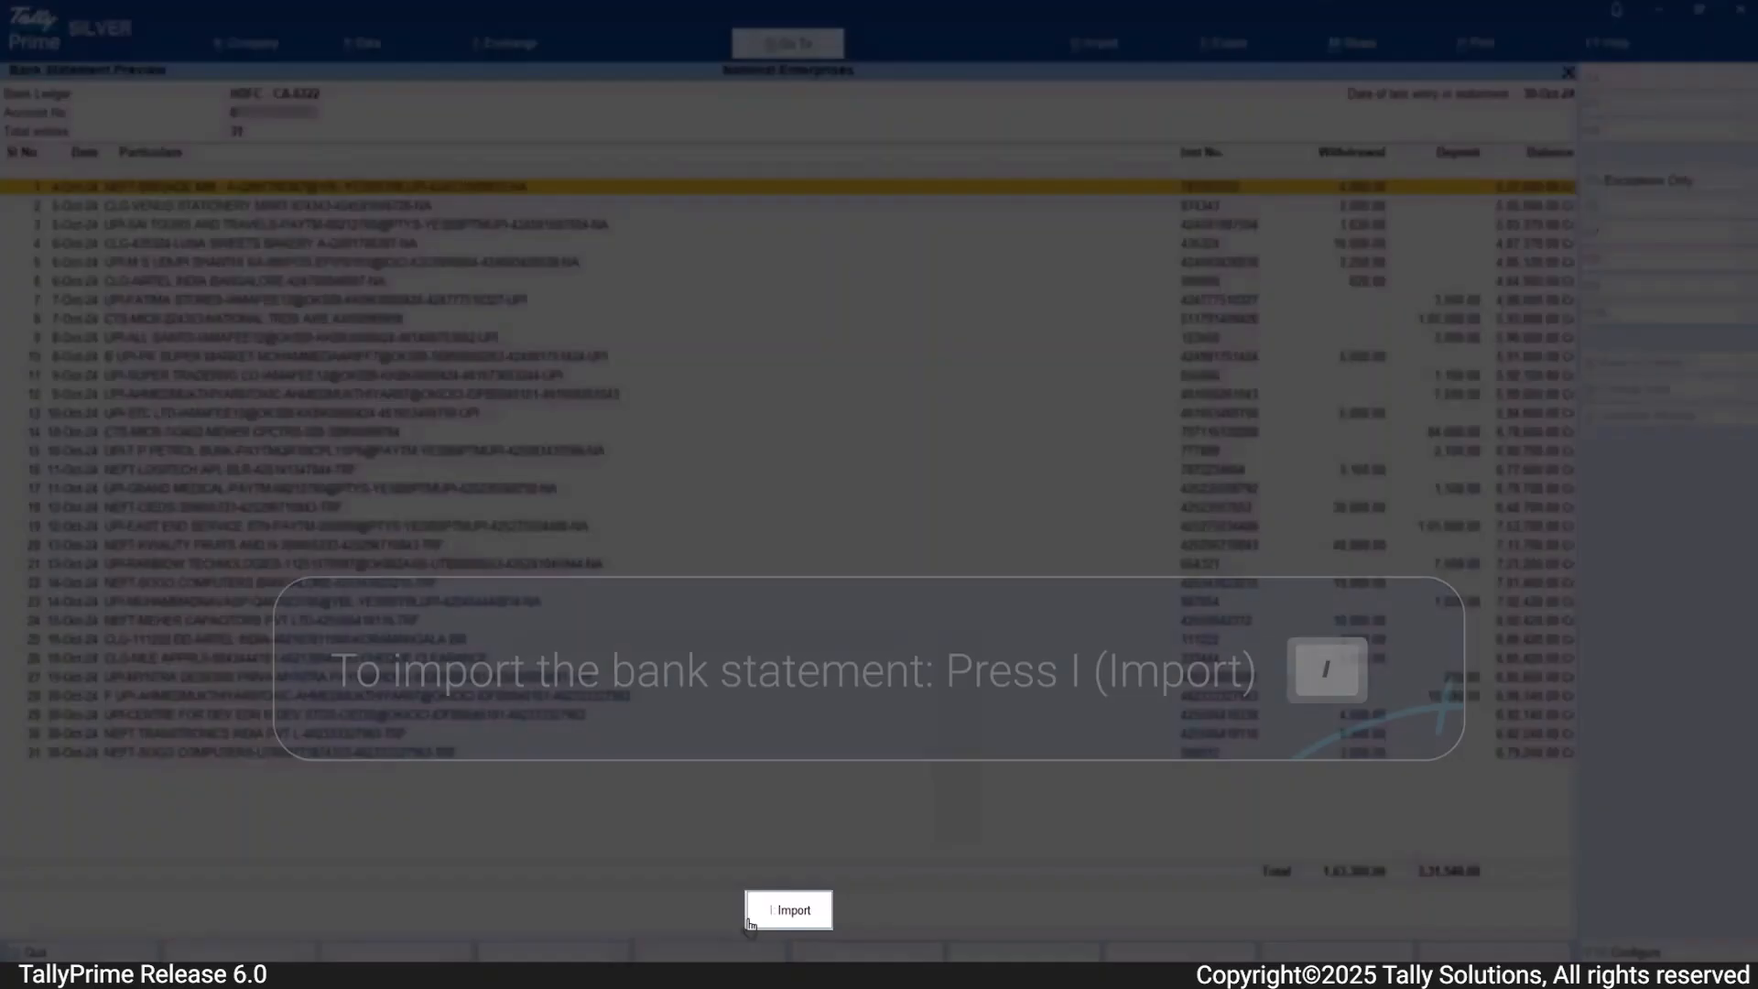
{"action": "left_click", "coordinate": [768, 912]}
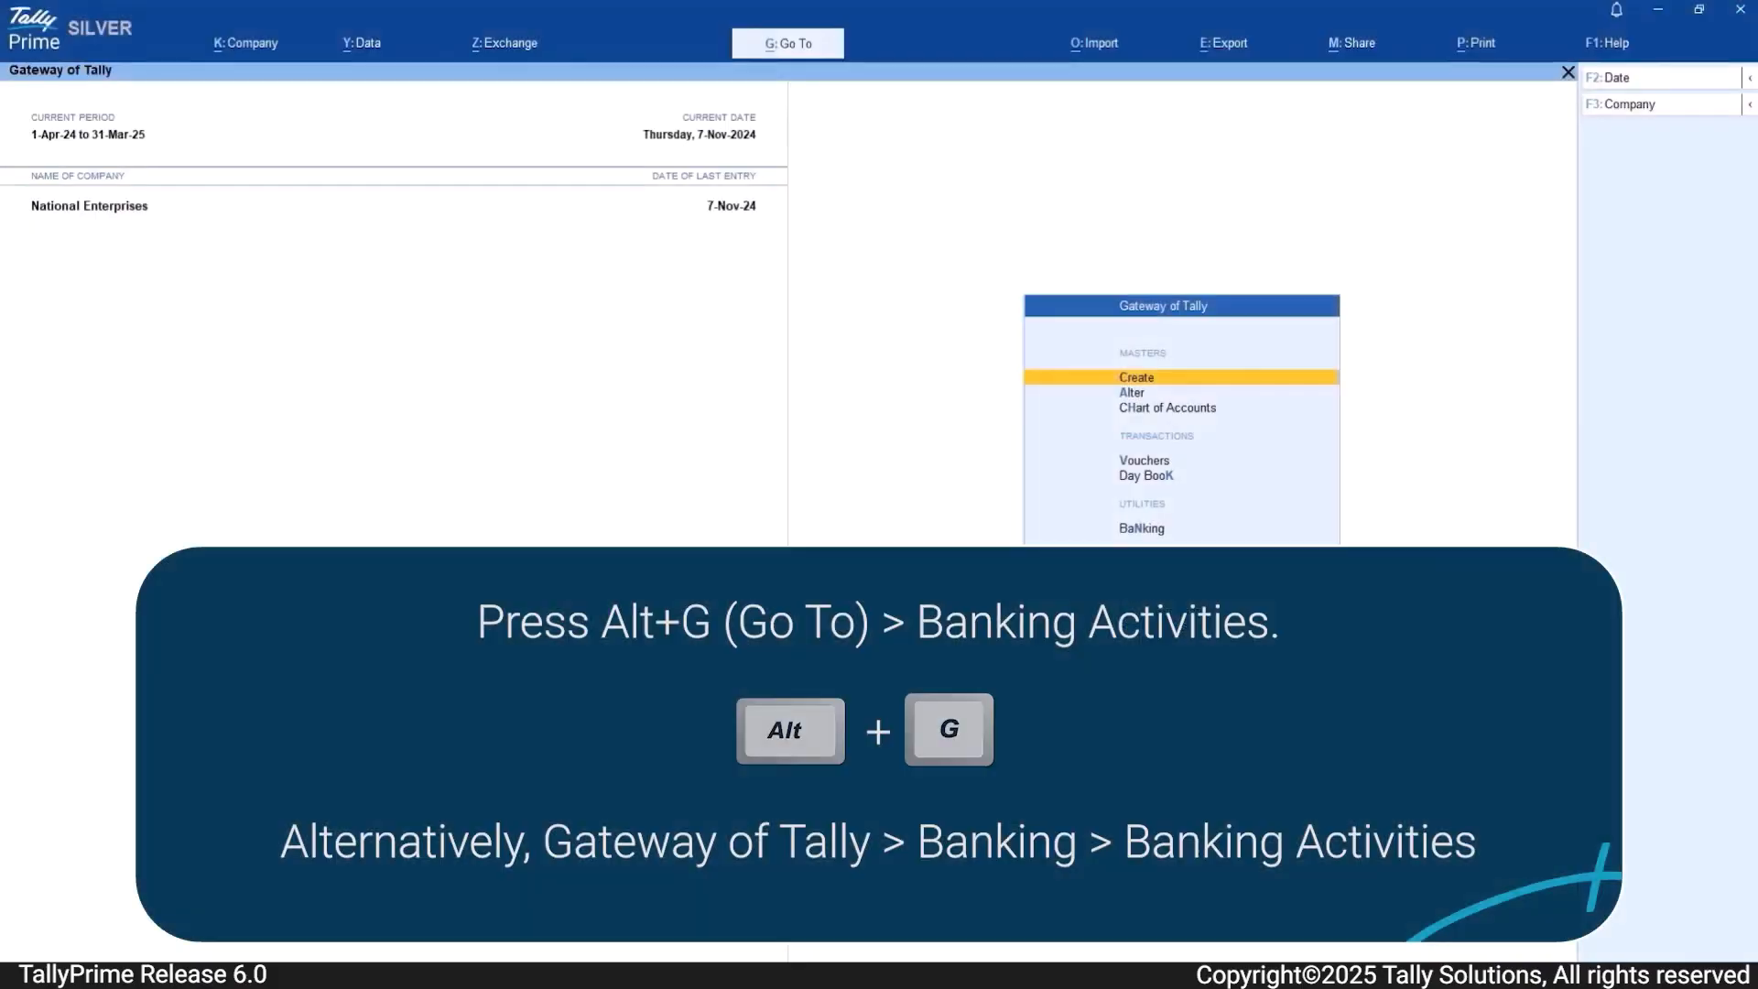
Step: Find and open the Banking Activities report by searching the report list for Bank
{"action": "key", "text": "alt+g"}
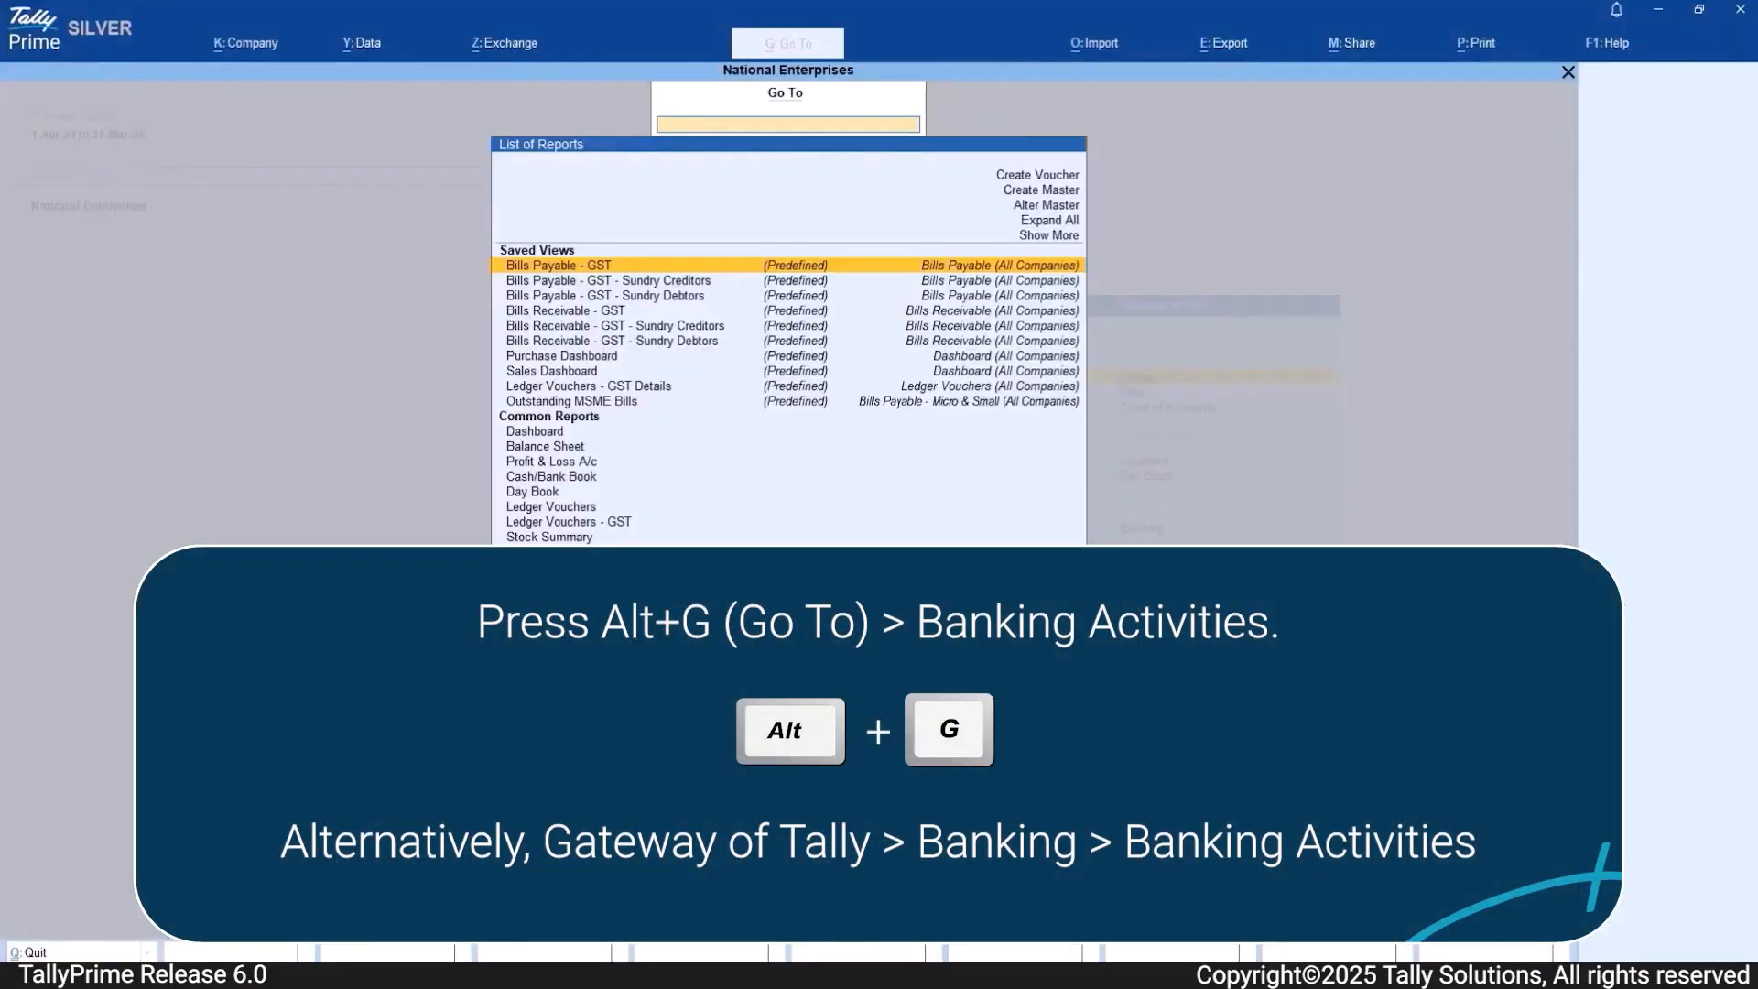
{"action": "type", "text": "Bank"}
{"action": "key", "text": "Down"}
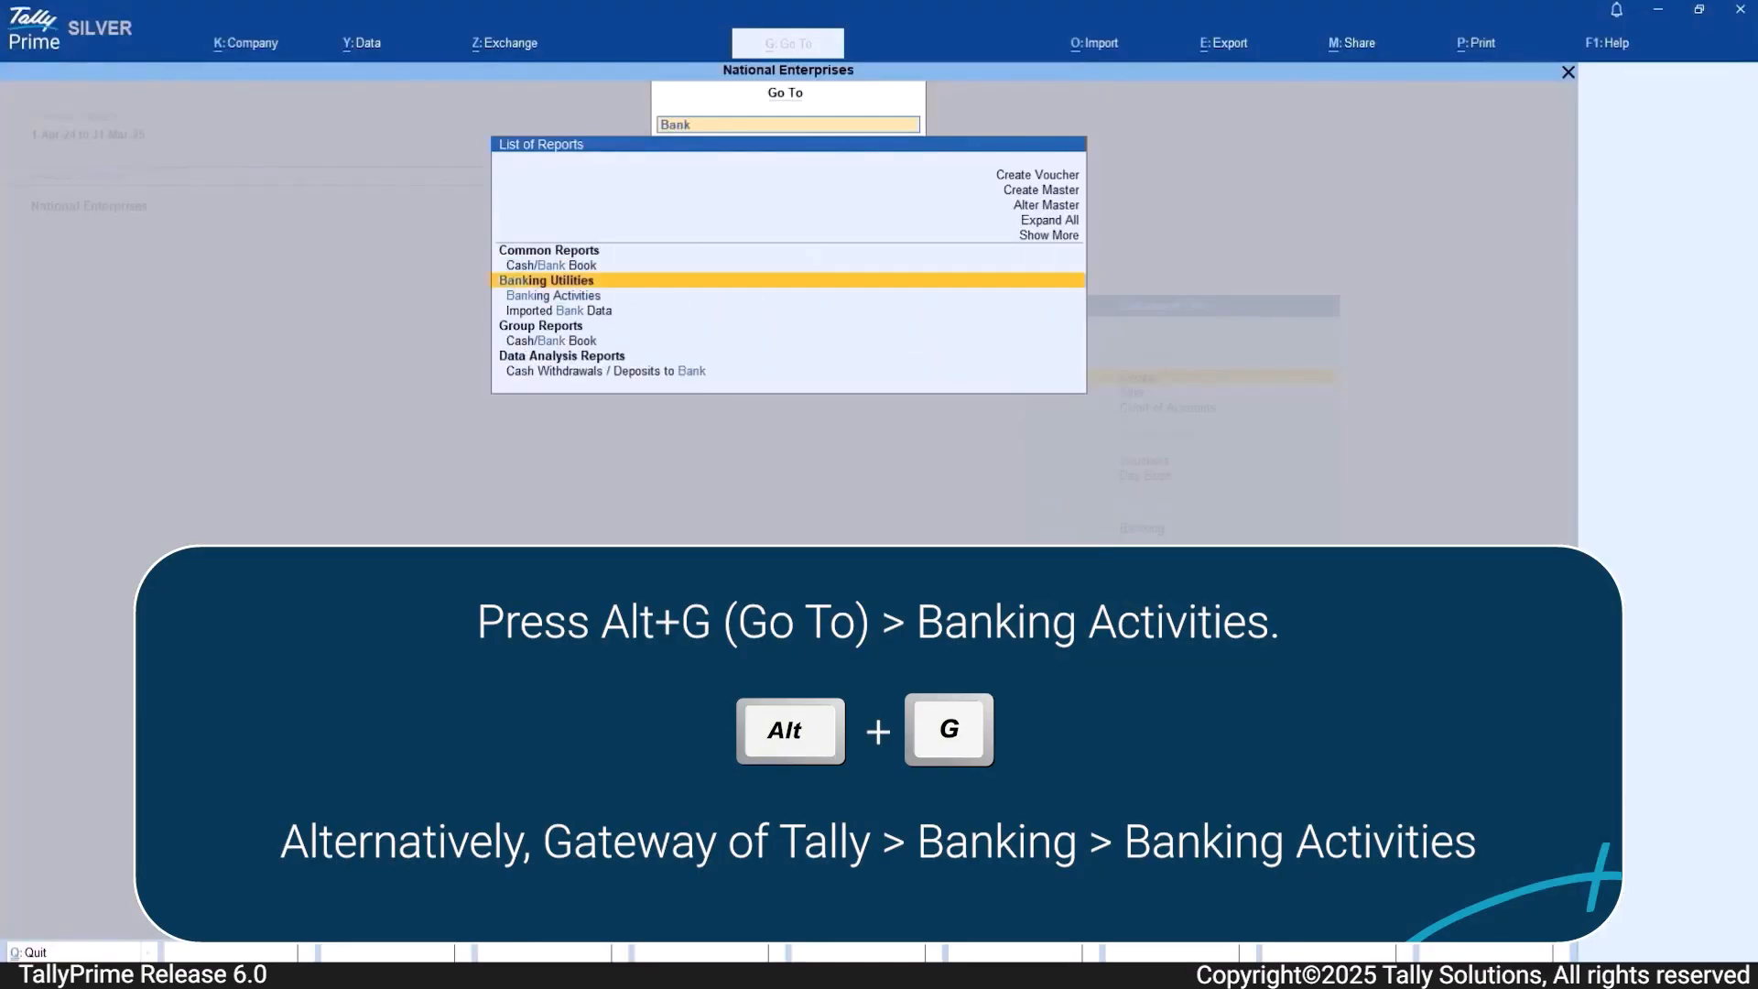
{"action": "key", "text": "Return"}
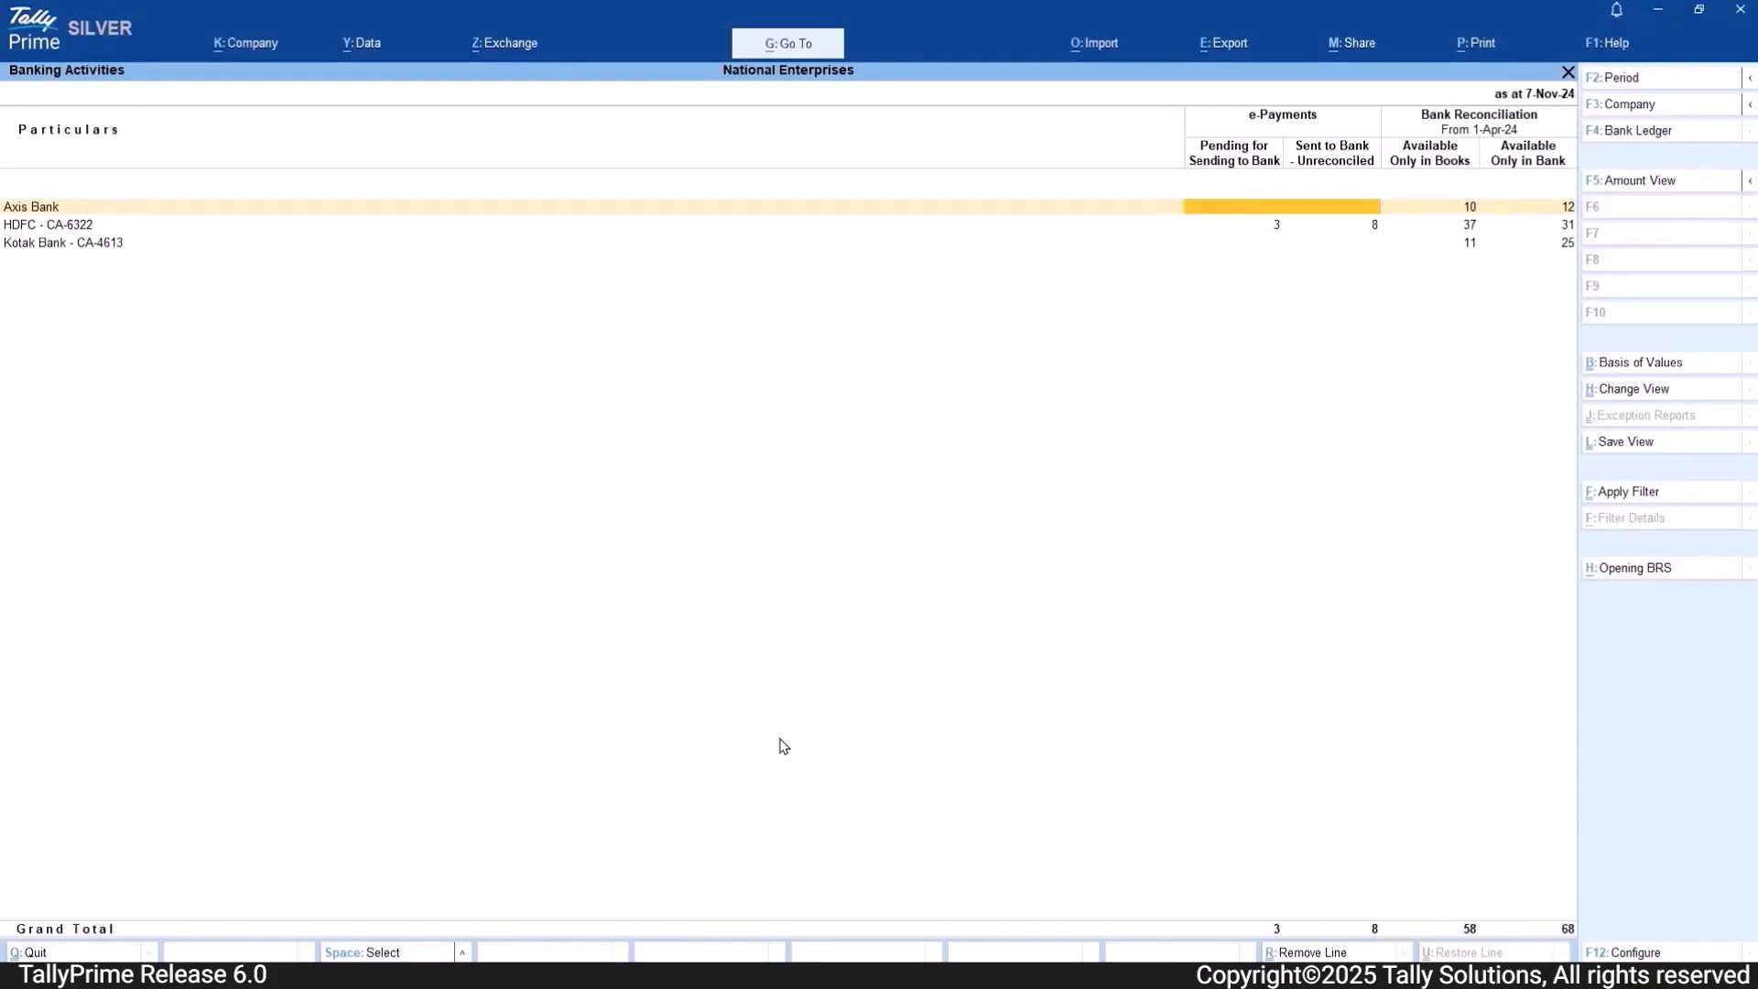
Step: View the HDFC ledger's reconciliation figures as Deposits & Withdrawals - Unreconciled, and toggle the report between amounts and transaction counts
{"action": "key", "text": "Down"}
{"action": "key", "text": "Right"}
{"action": "key", "text": "Up"}
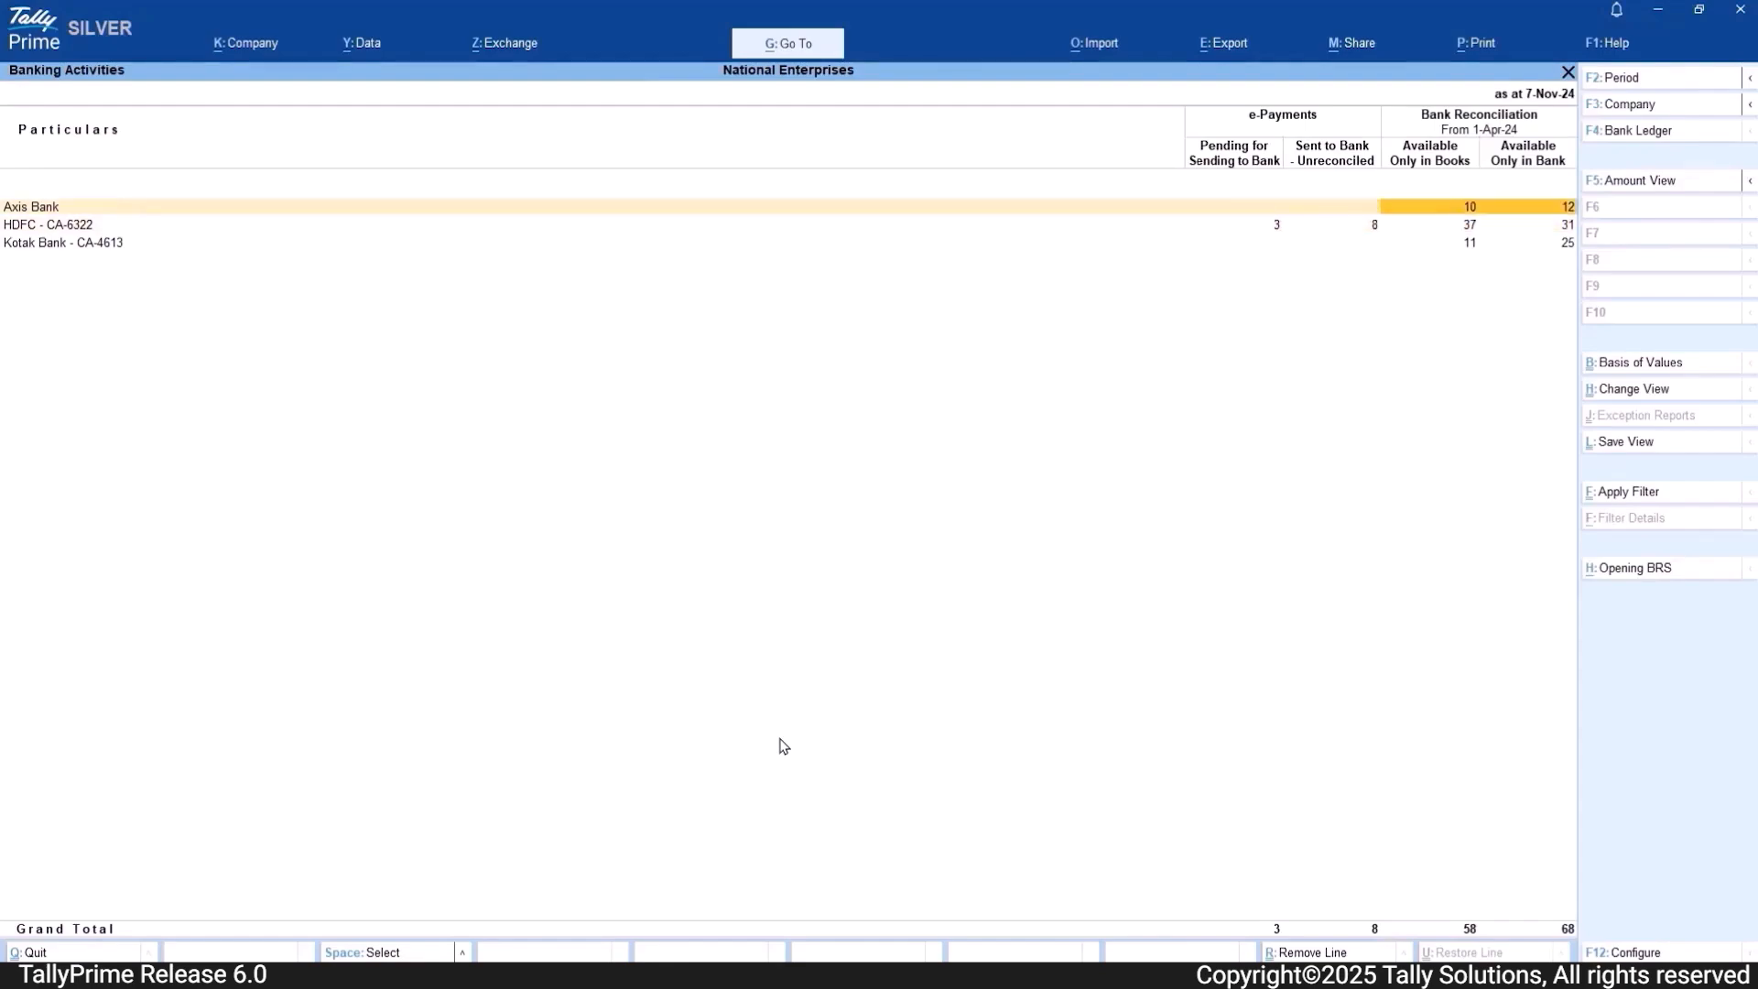
{"action": "key", "text": "Down"}
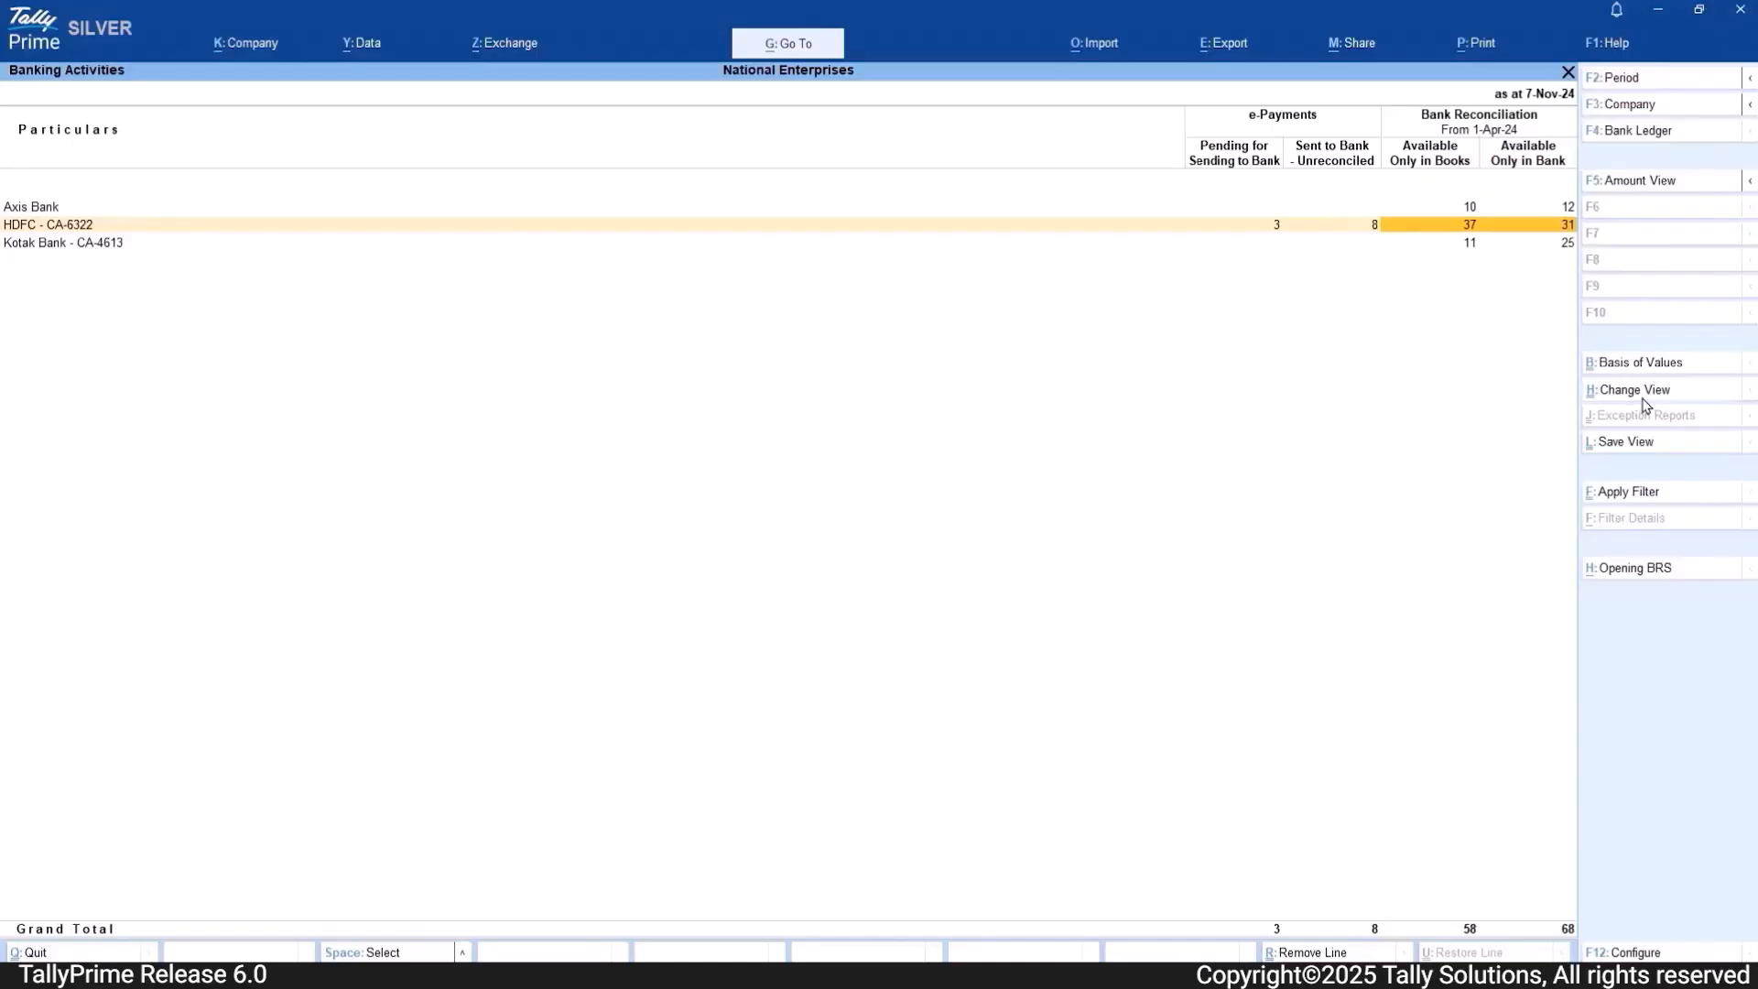
{"action": "left_click", "coordinate": [1634, 390]}
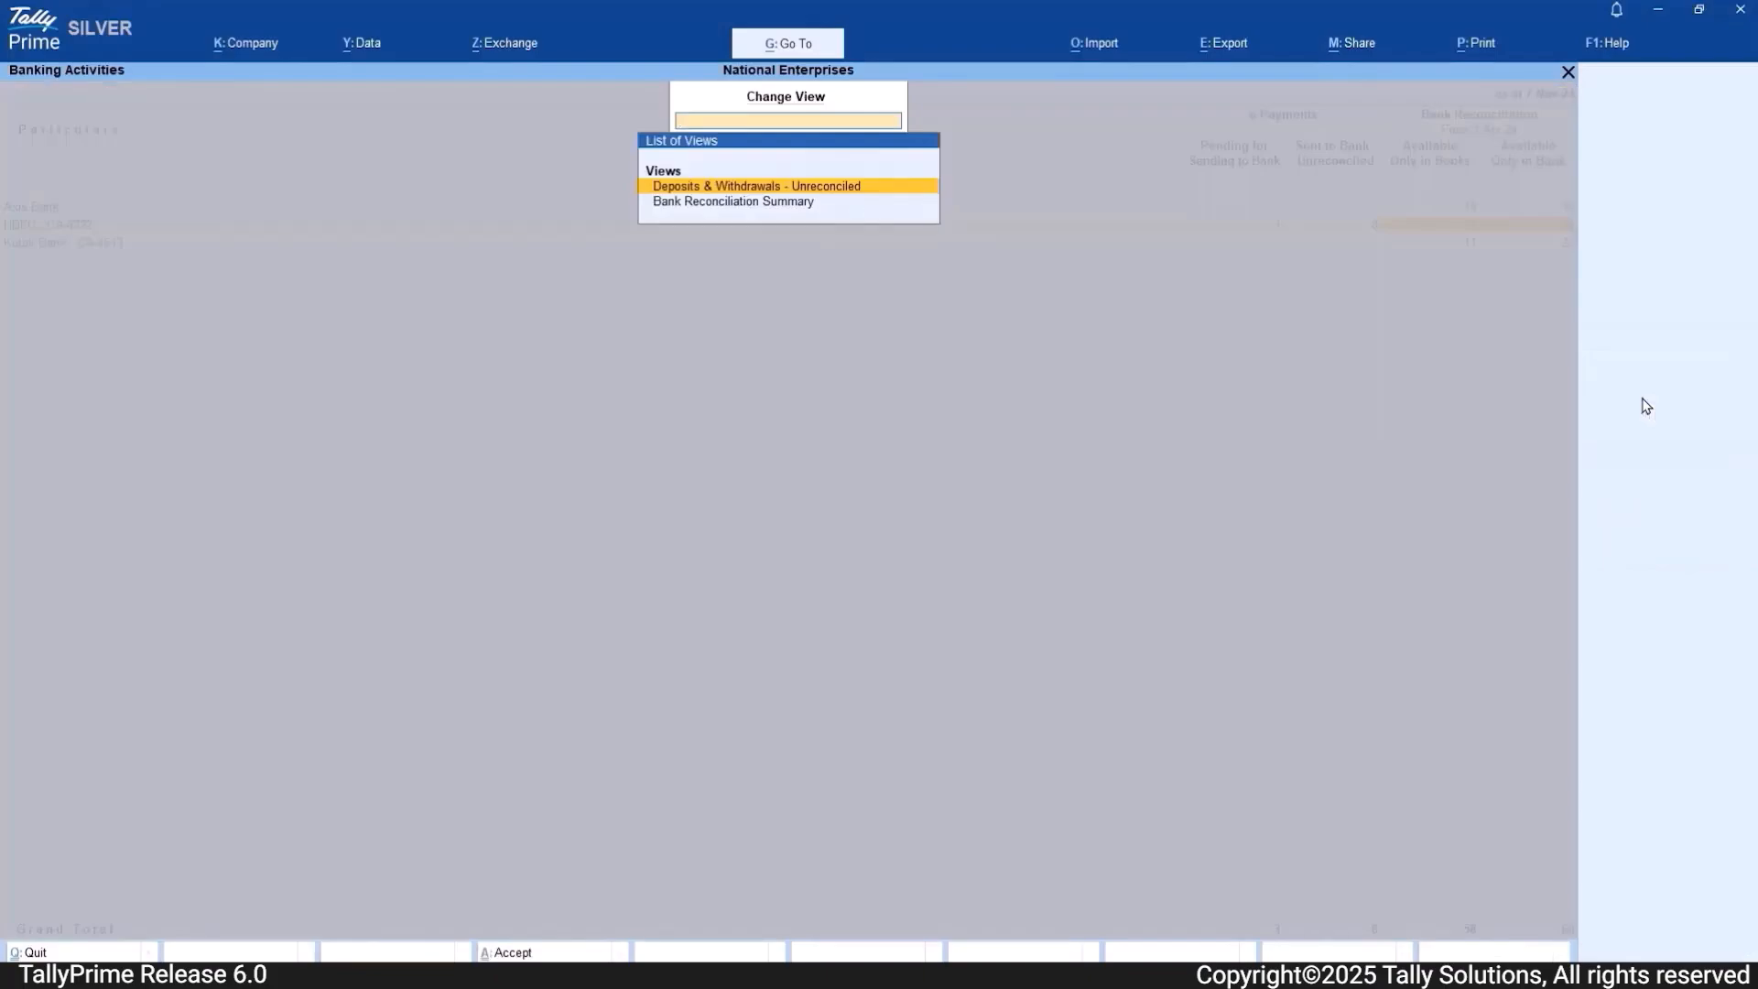
{"action": "key", "text": "Return"}
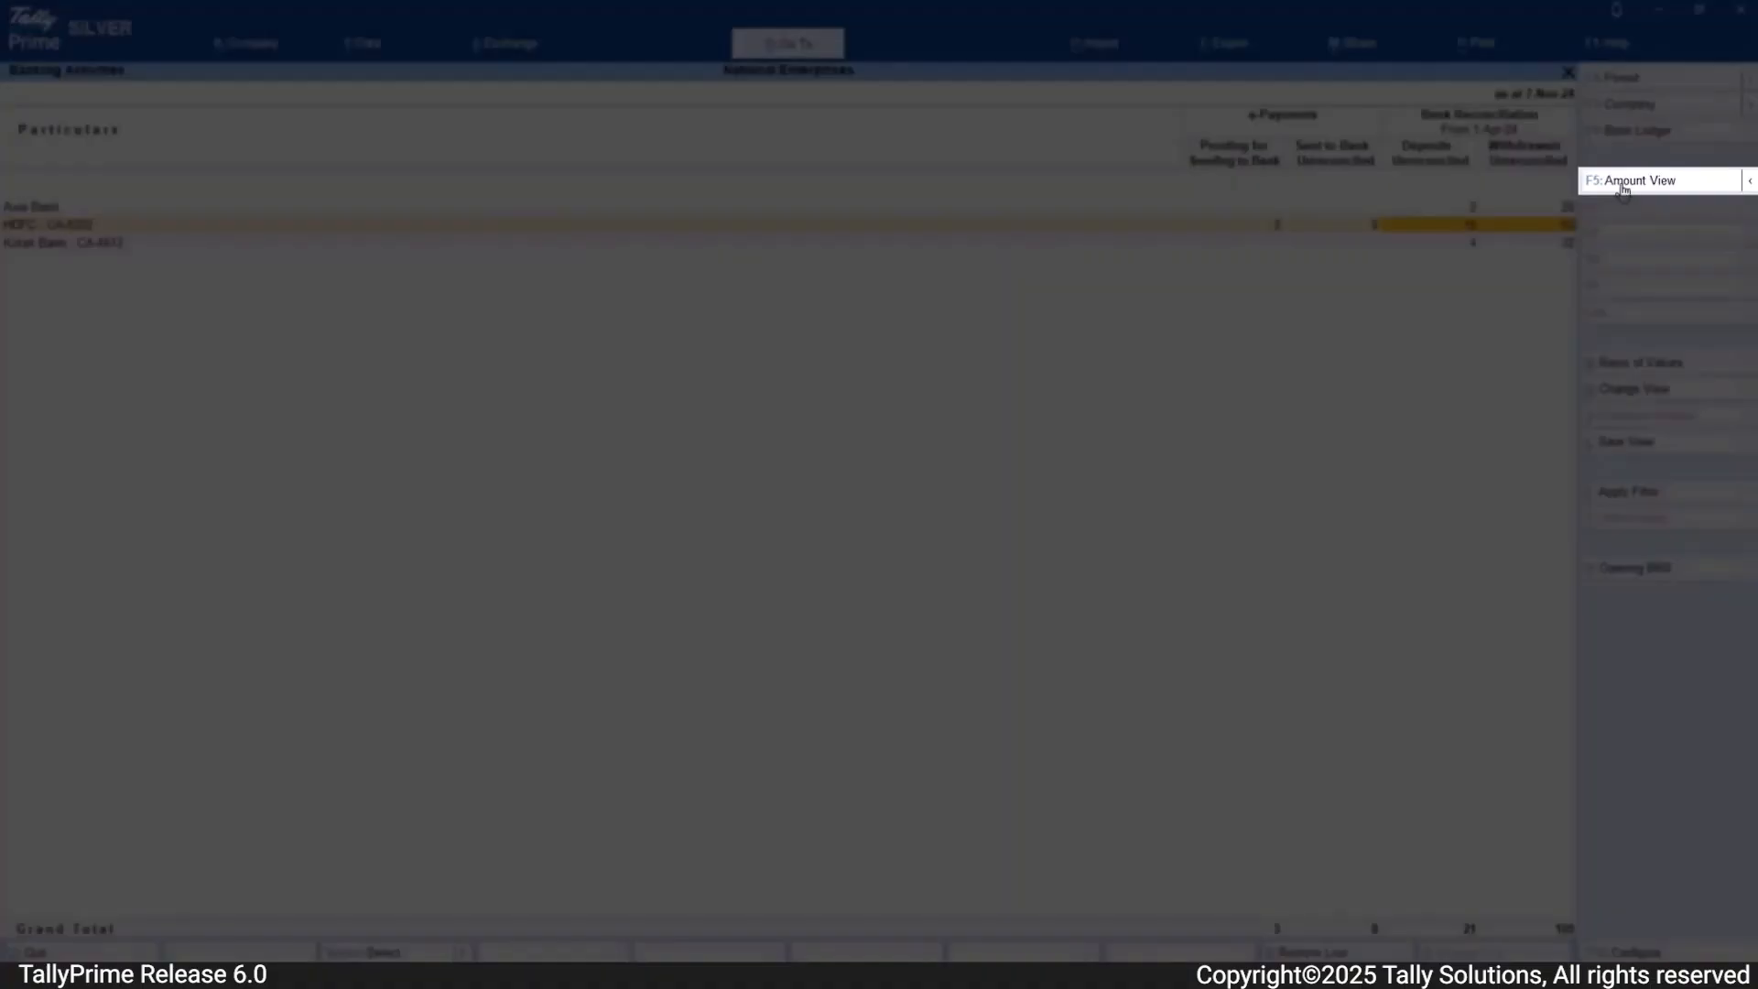
{"action": "left_click", "coordinate": [1623, 187]}
{"action": "left_click", "coordinate": [1623, 183]}
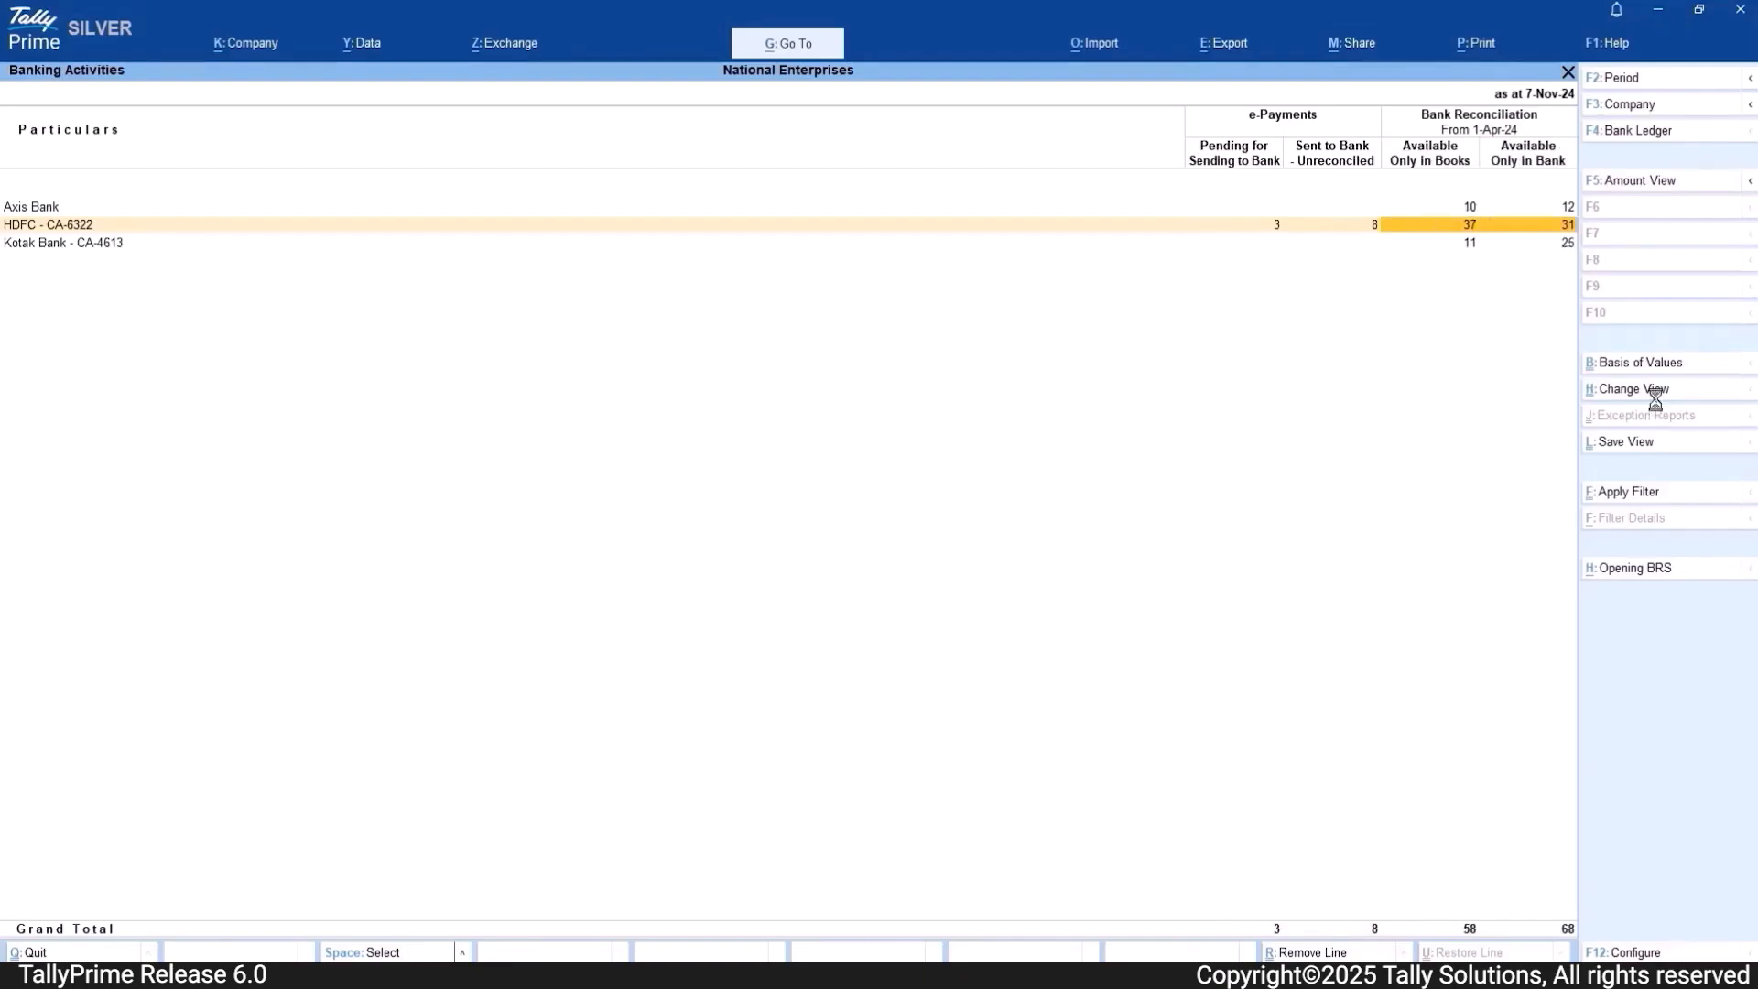
Step: Open the HDFC ledger's Bank Reconciliation Summary and examine the lines from Available Only in Books down to Balance as per Bank Statement
{"action": "key", "text": "Return"}
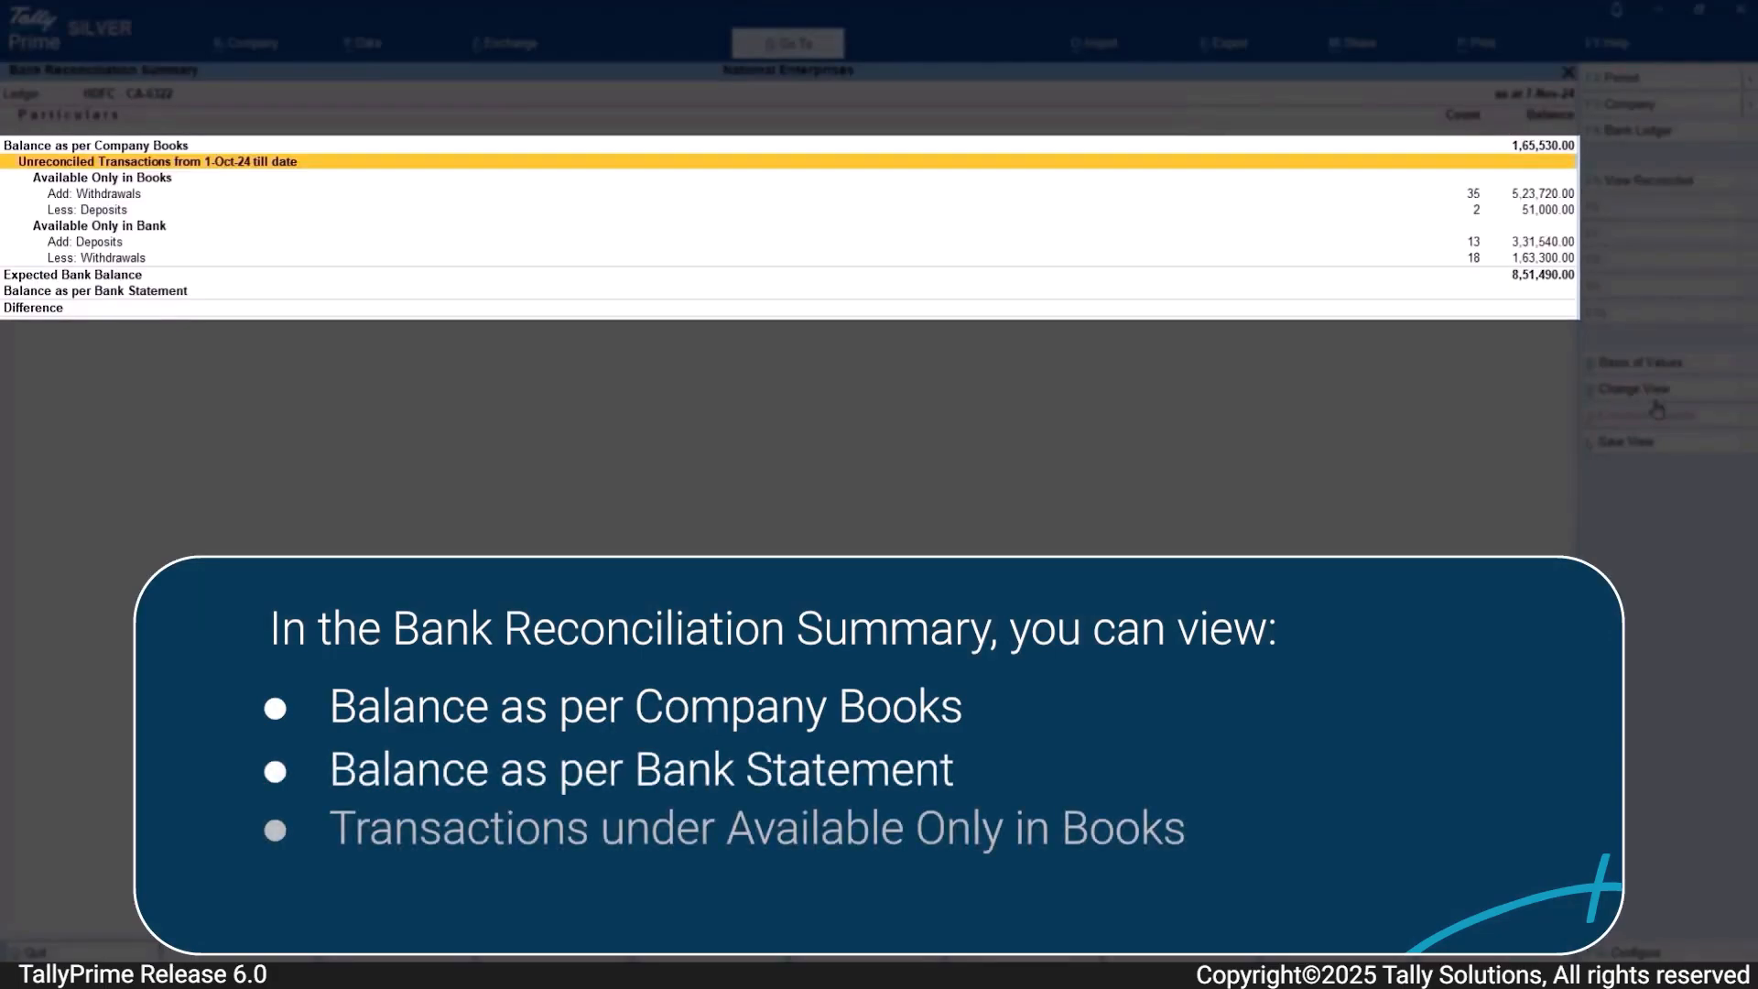
{"action": "key", "text": "Down"}
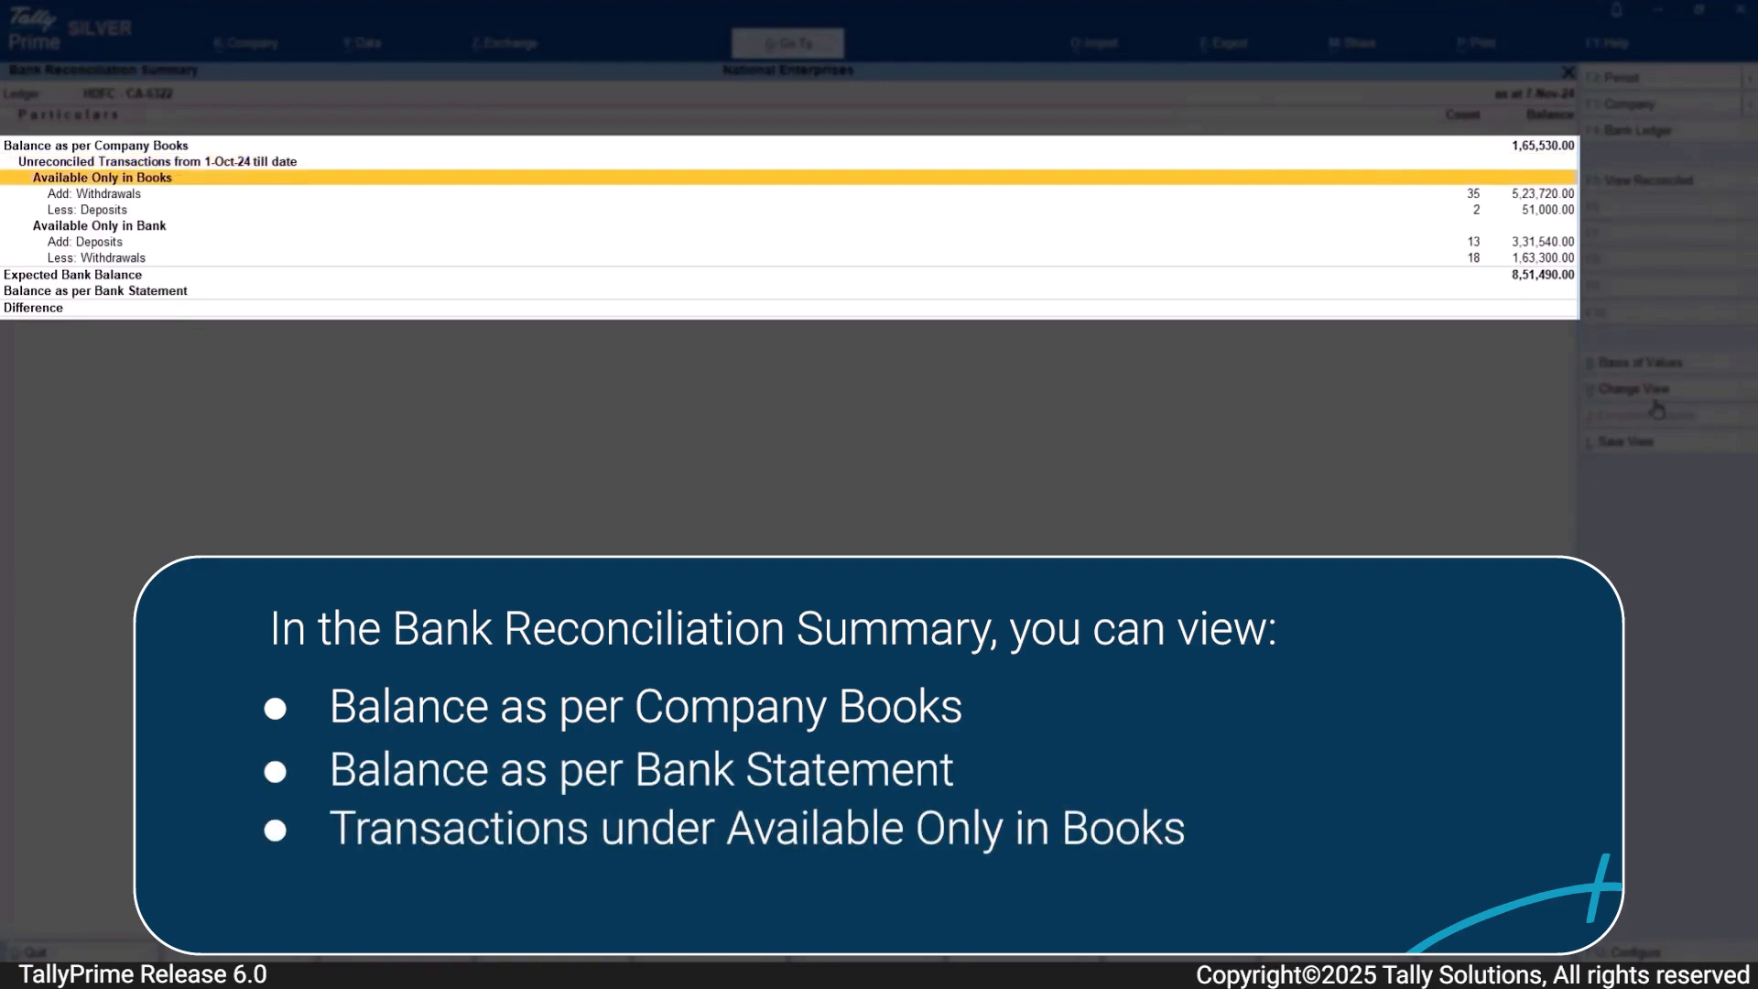
{"action": "key", "text": "Down"}
{"action": "key", "text": "Down"}
{"action": "key", "text": "Down"}
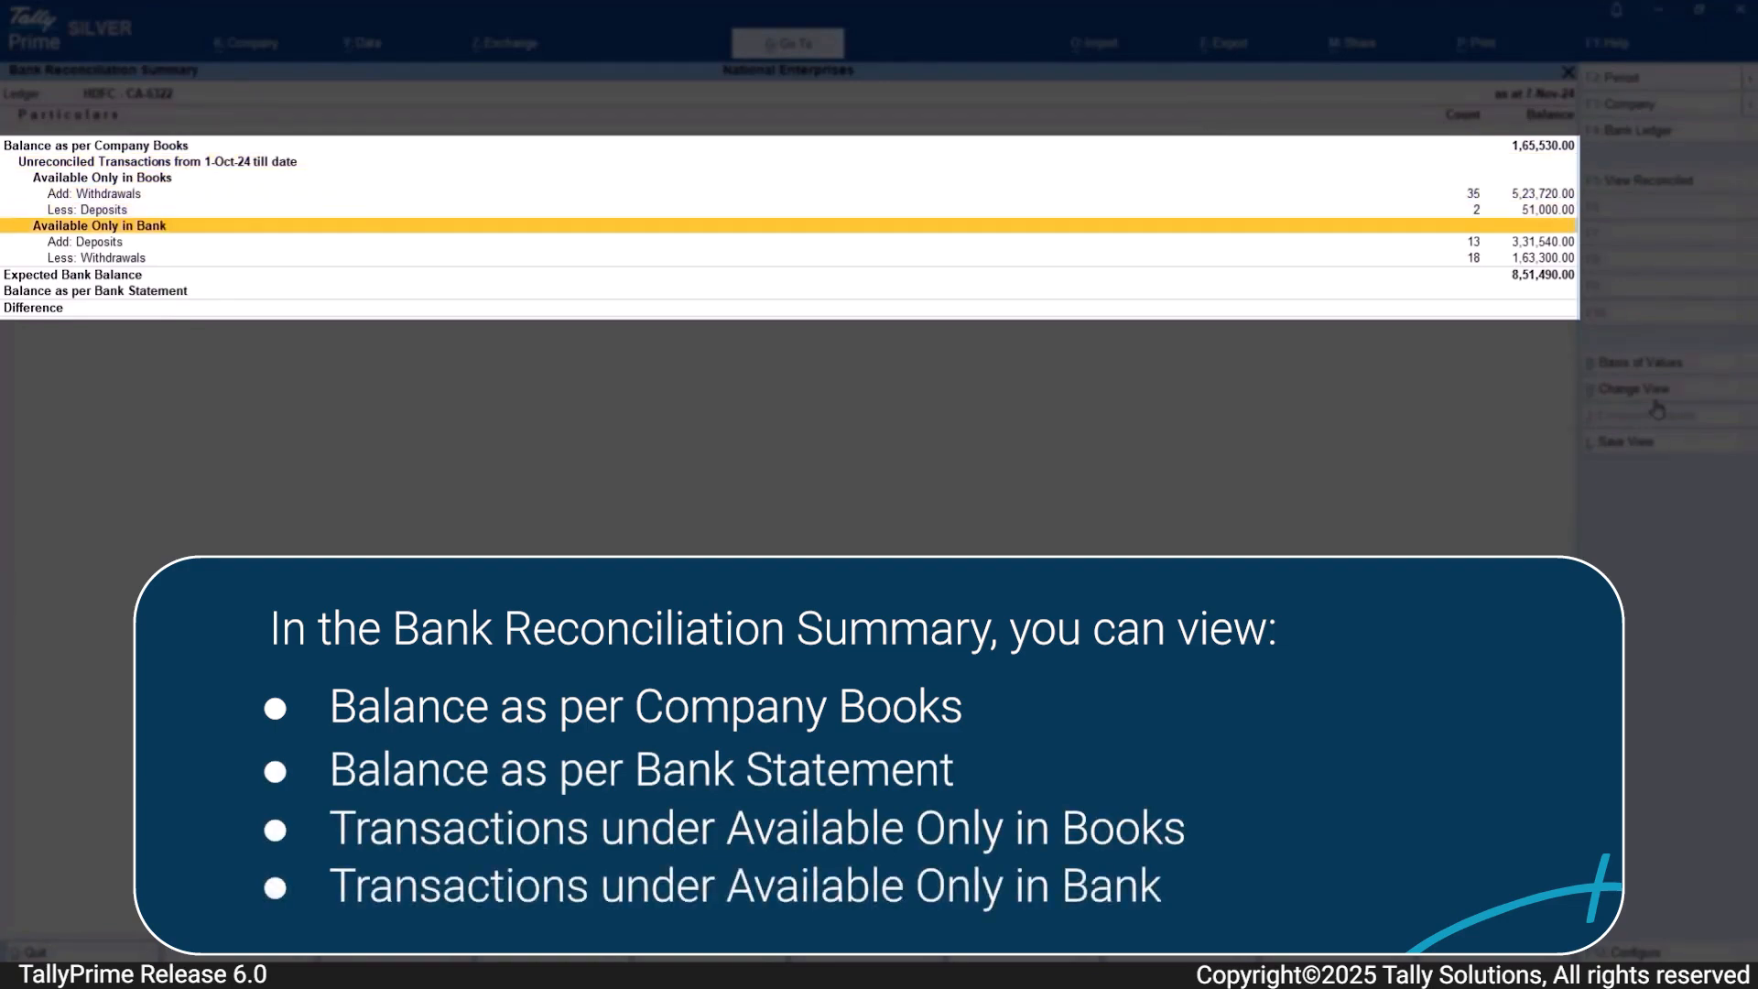
{"action": "key", "text": "Down"}
{"action": "key", "text": "Down"}
{"action": "key", "text": "Down"}
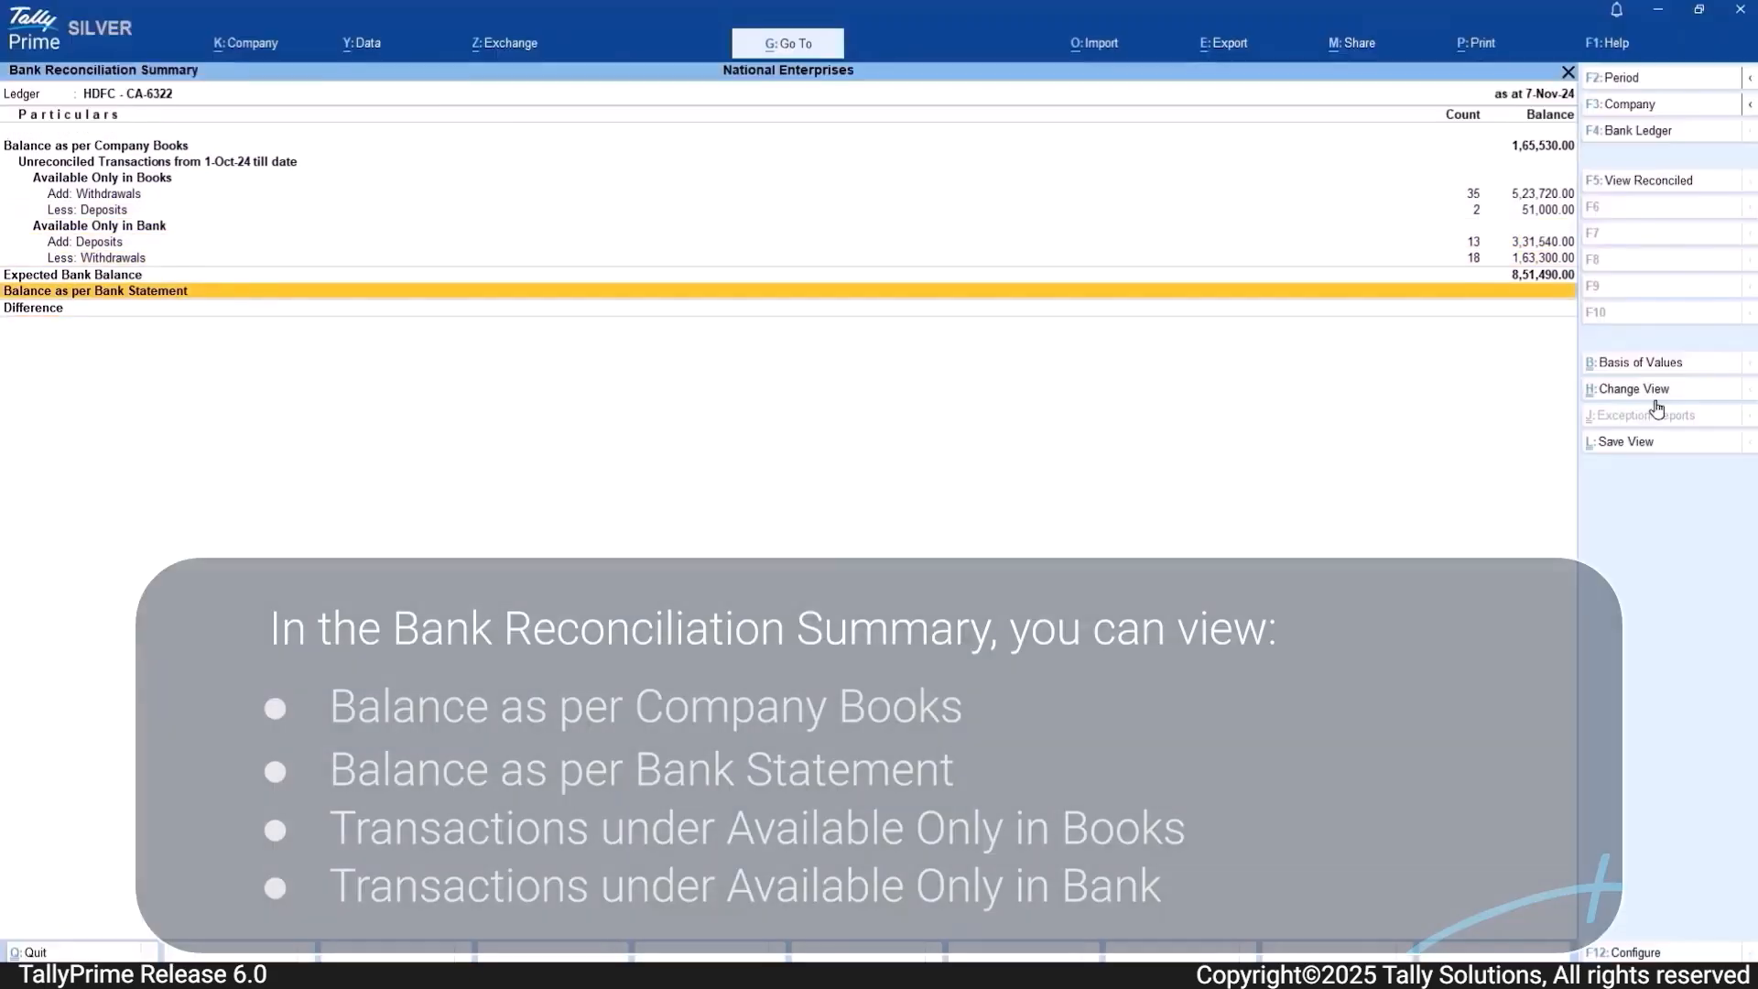
Step: Configure the Bank Reconciliation Summary with Show Pending e-Payments set to Yes
{"action": "key", "text": "F12"}
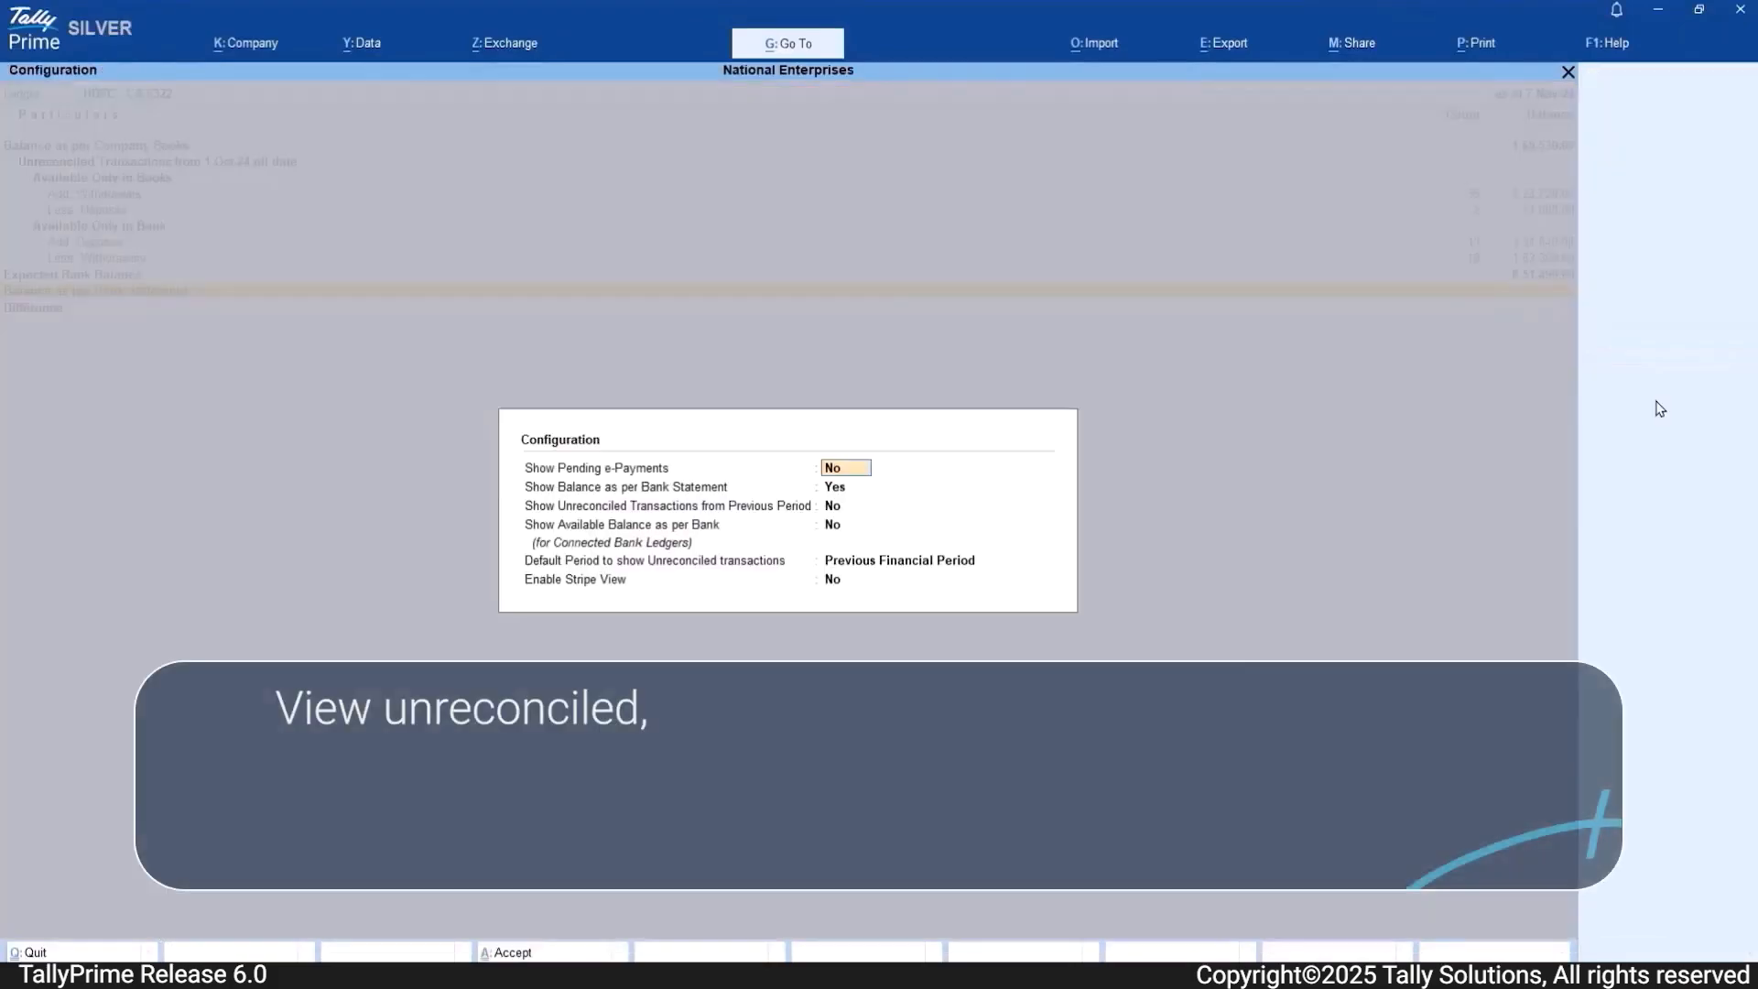
{"action": "type", "text": "y"}
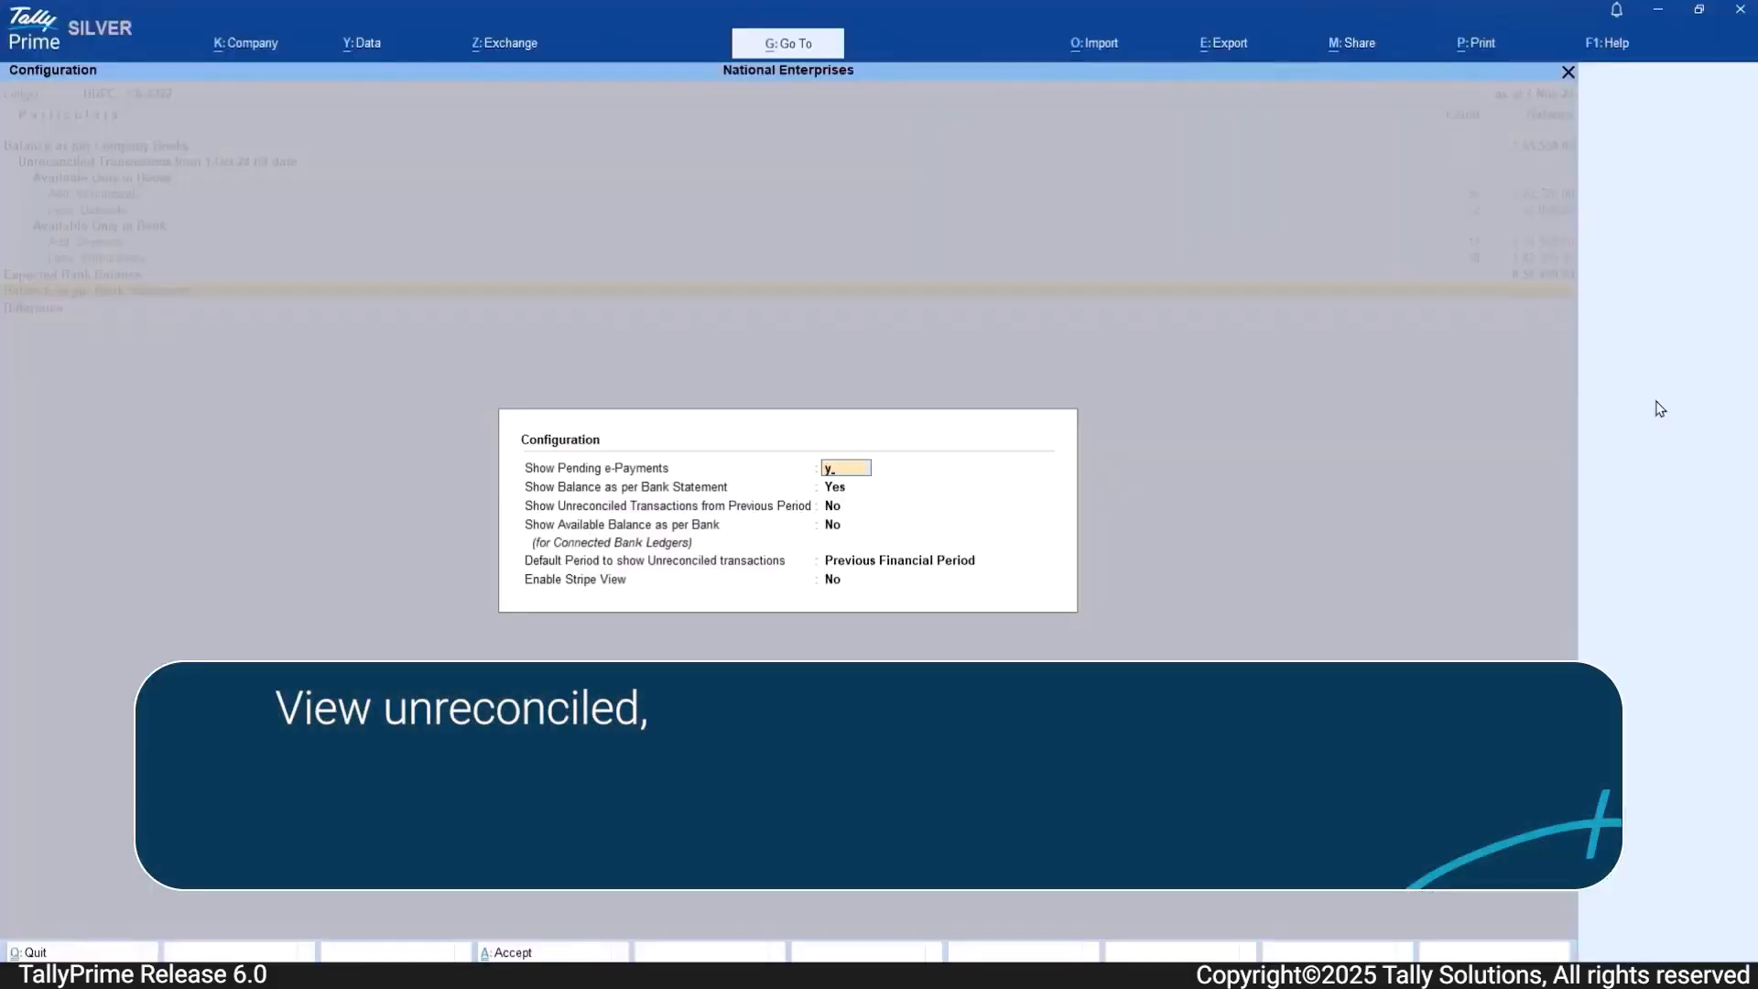
{"action": "key", "text": "Return"}
{"action": "key", "text": "ctrl+a"}
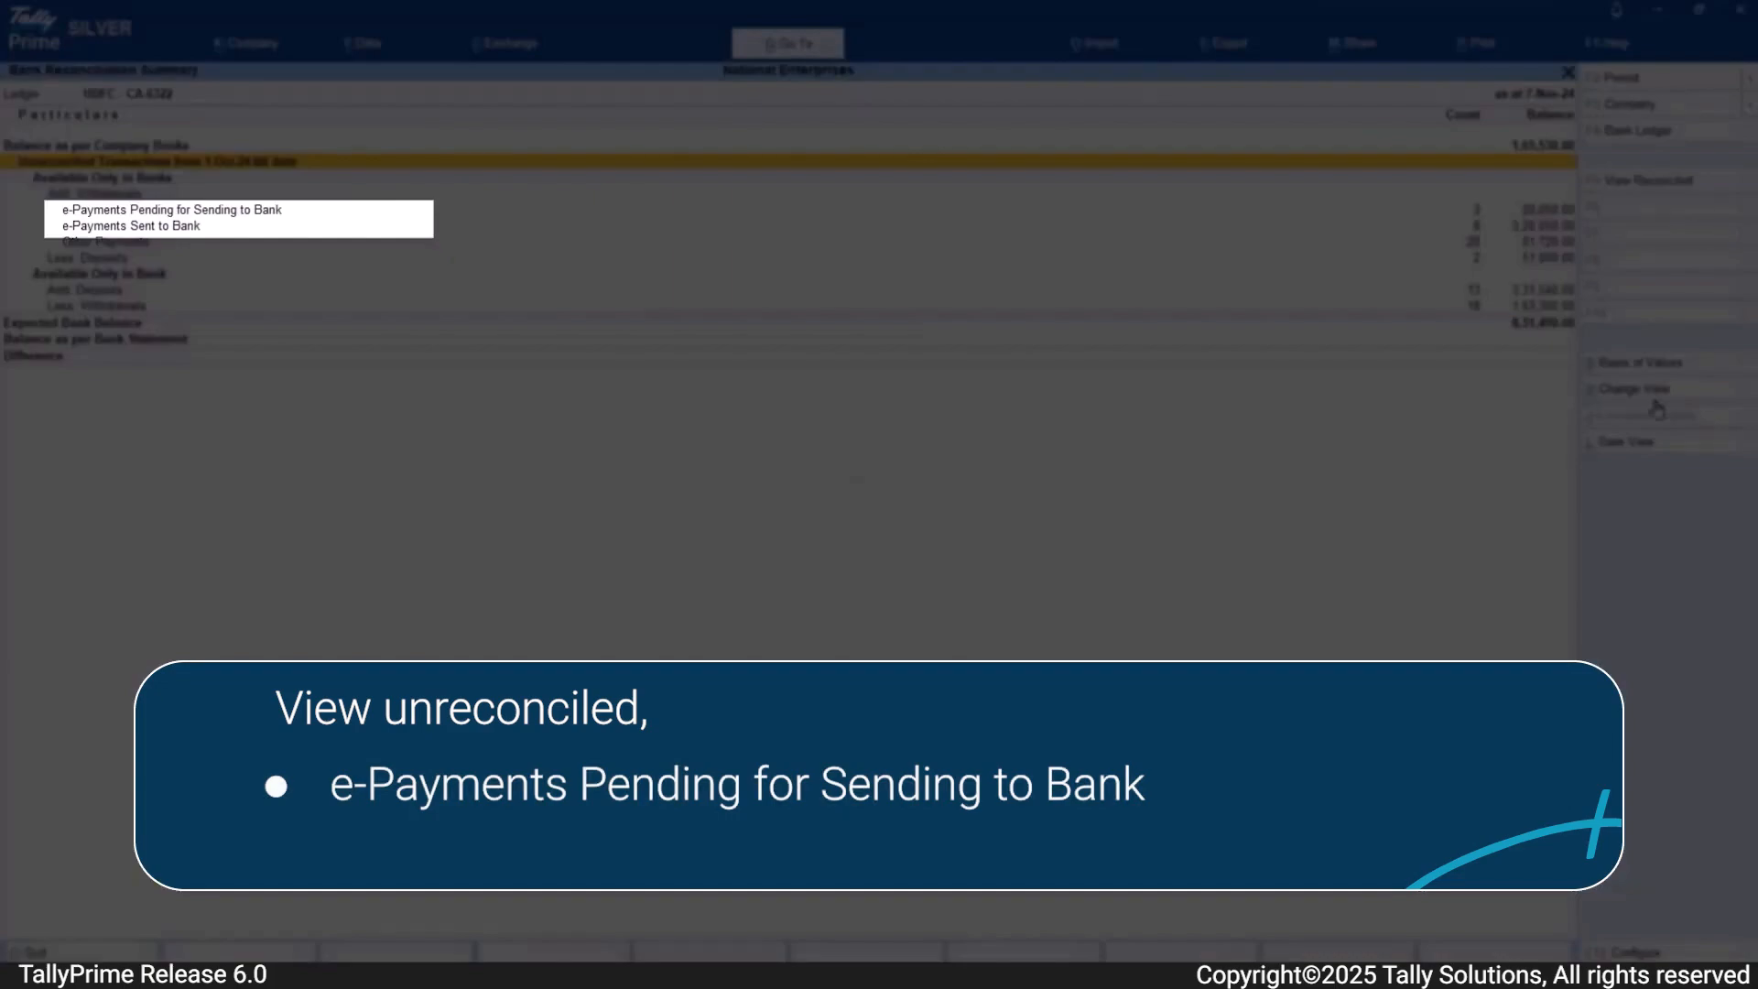
Step: Review the lines for e-payments pending and sent to bank, and drill into Unreconciled Transactions from 1-Oct-24 till date
{"action": "key", "text": "Down"}
{"action": "key", "text": "Down"}
{"action": "key", "text": "Down"}
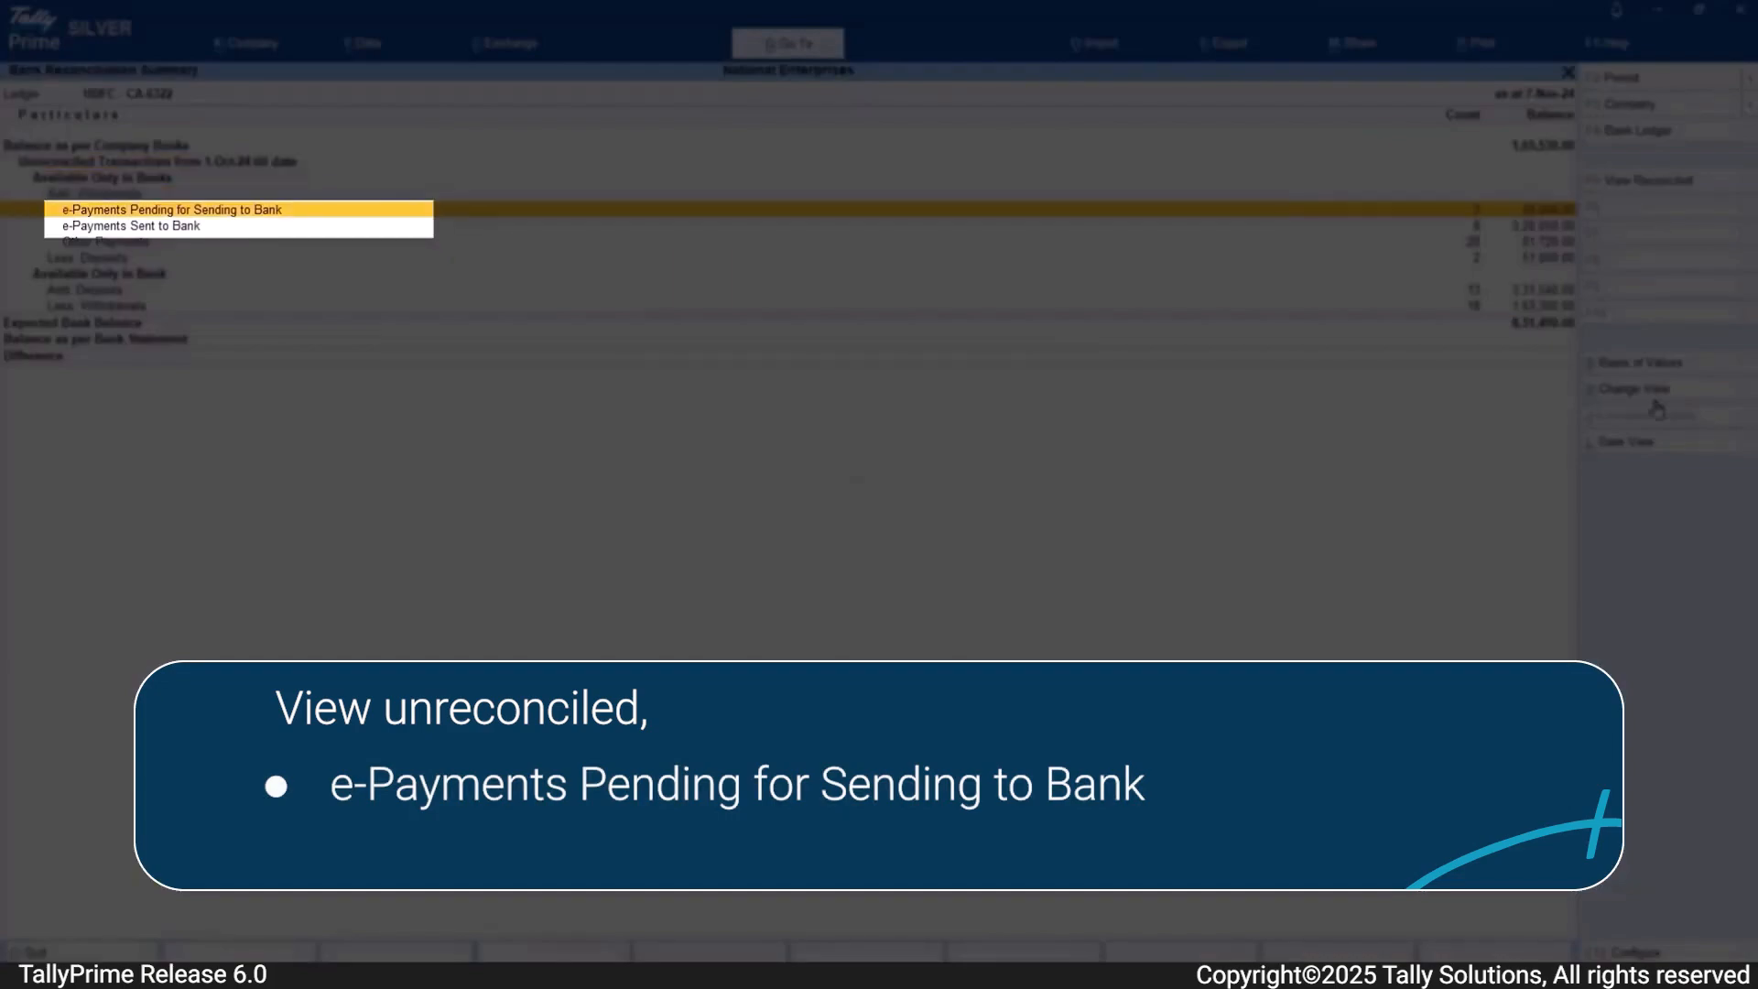
{"action": "key", "text": "Down"}
{"action": "key", "text": "Up"}
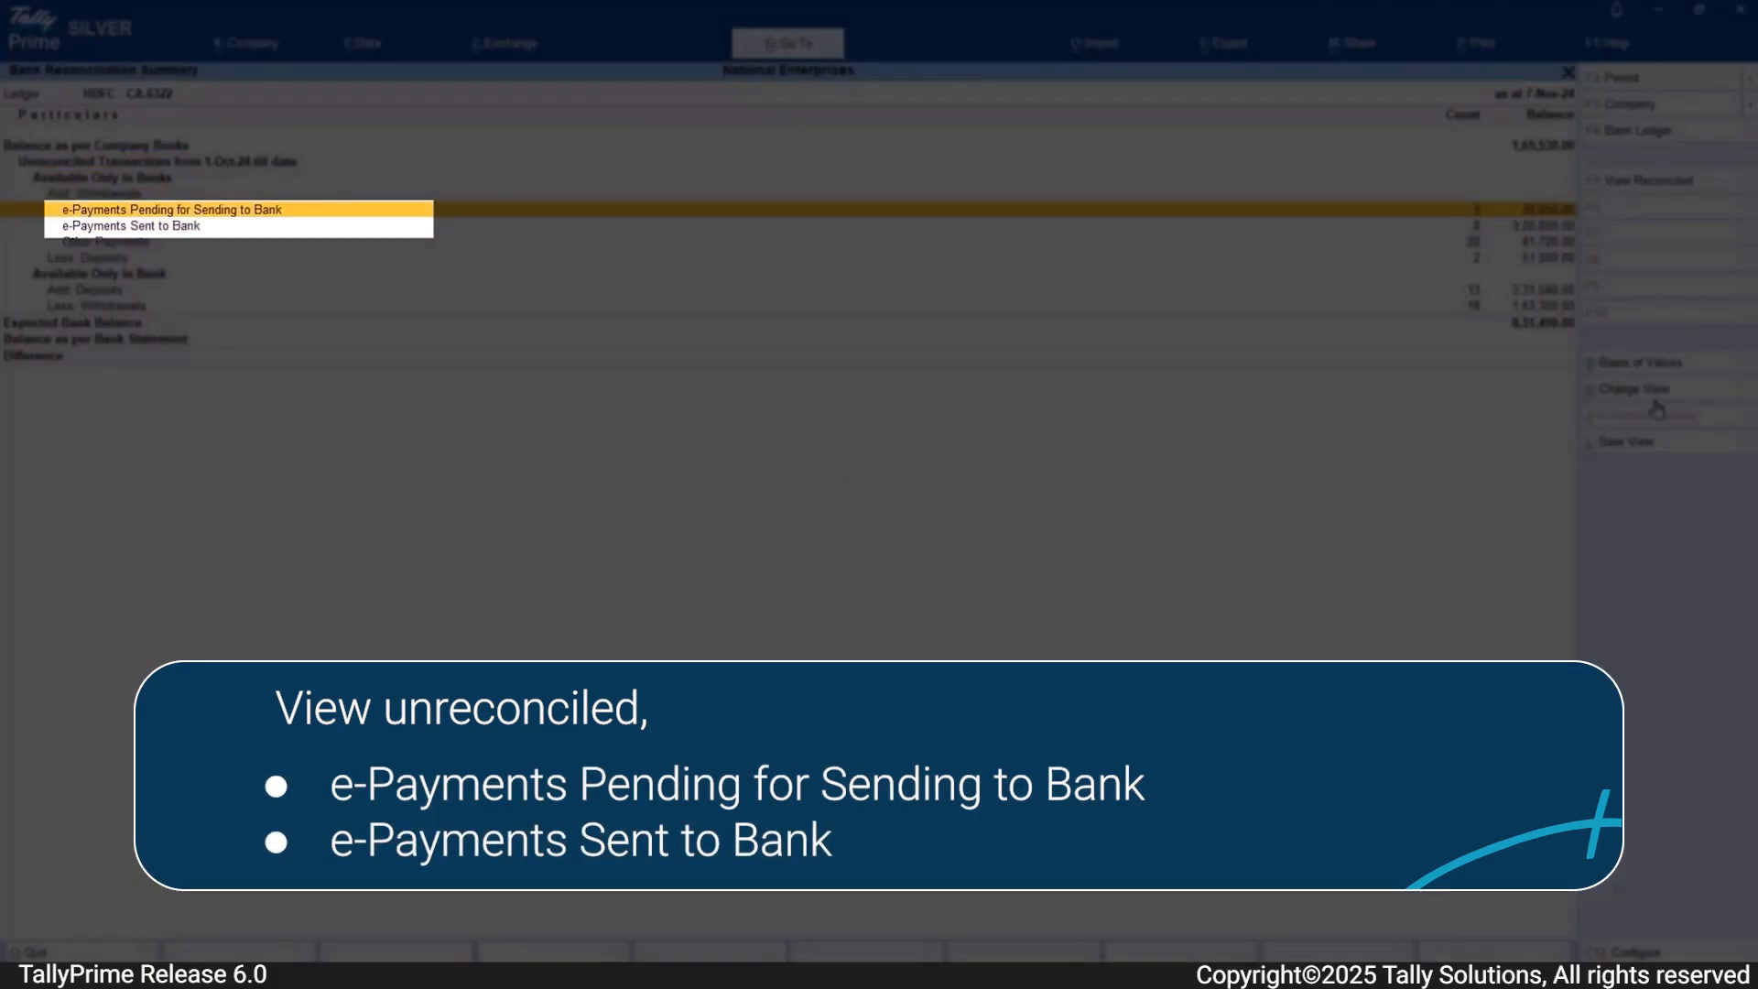
{"action": "key", "text": "Up"}
{"action": "key", "text": "Up"}
{"action": "key", "text": "Up"}
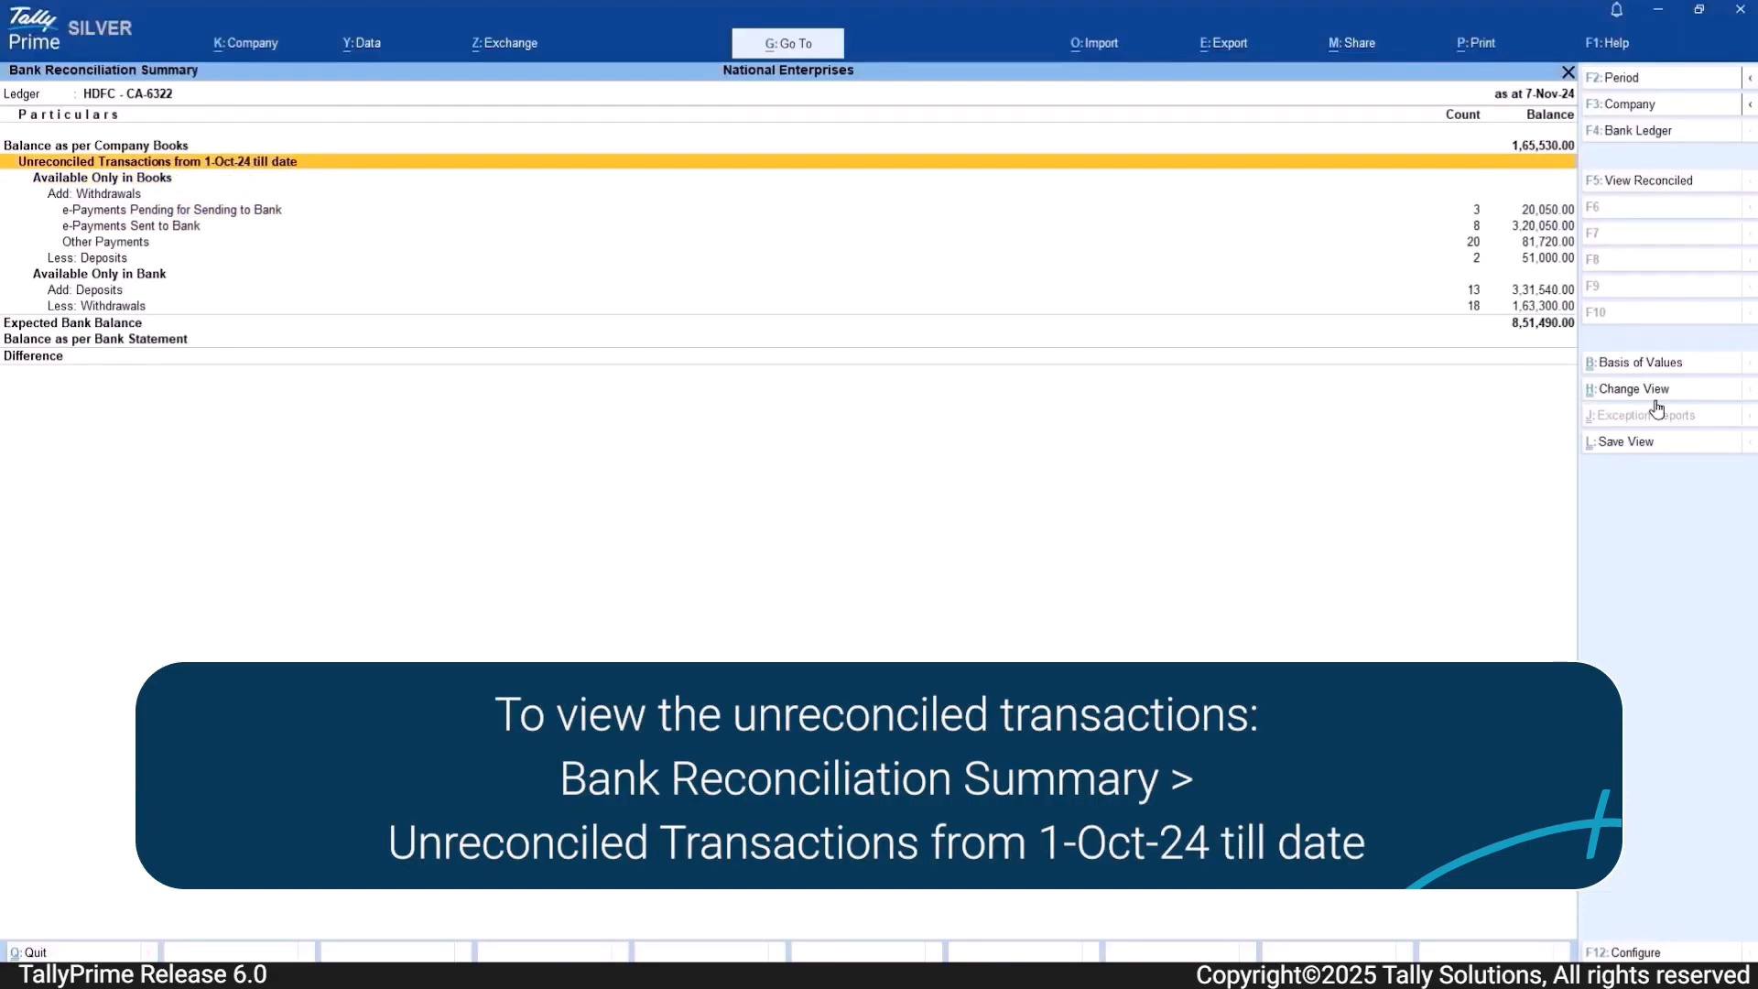
{"action": "key", "text": "Return"}
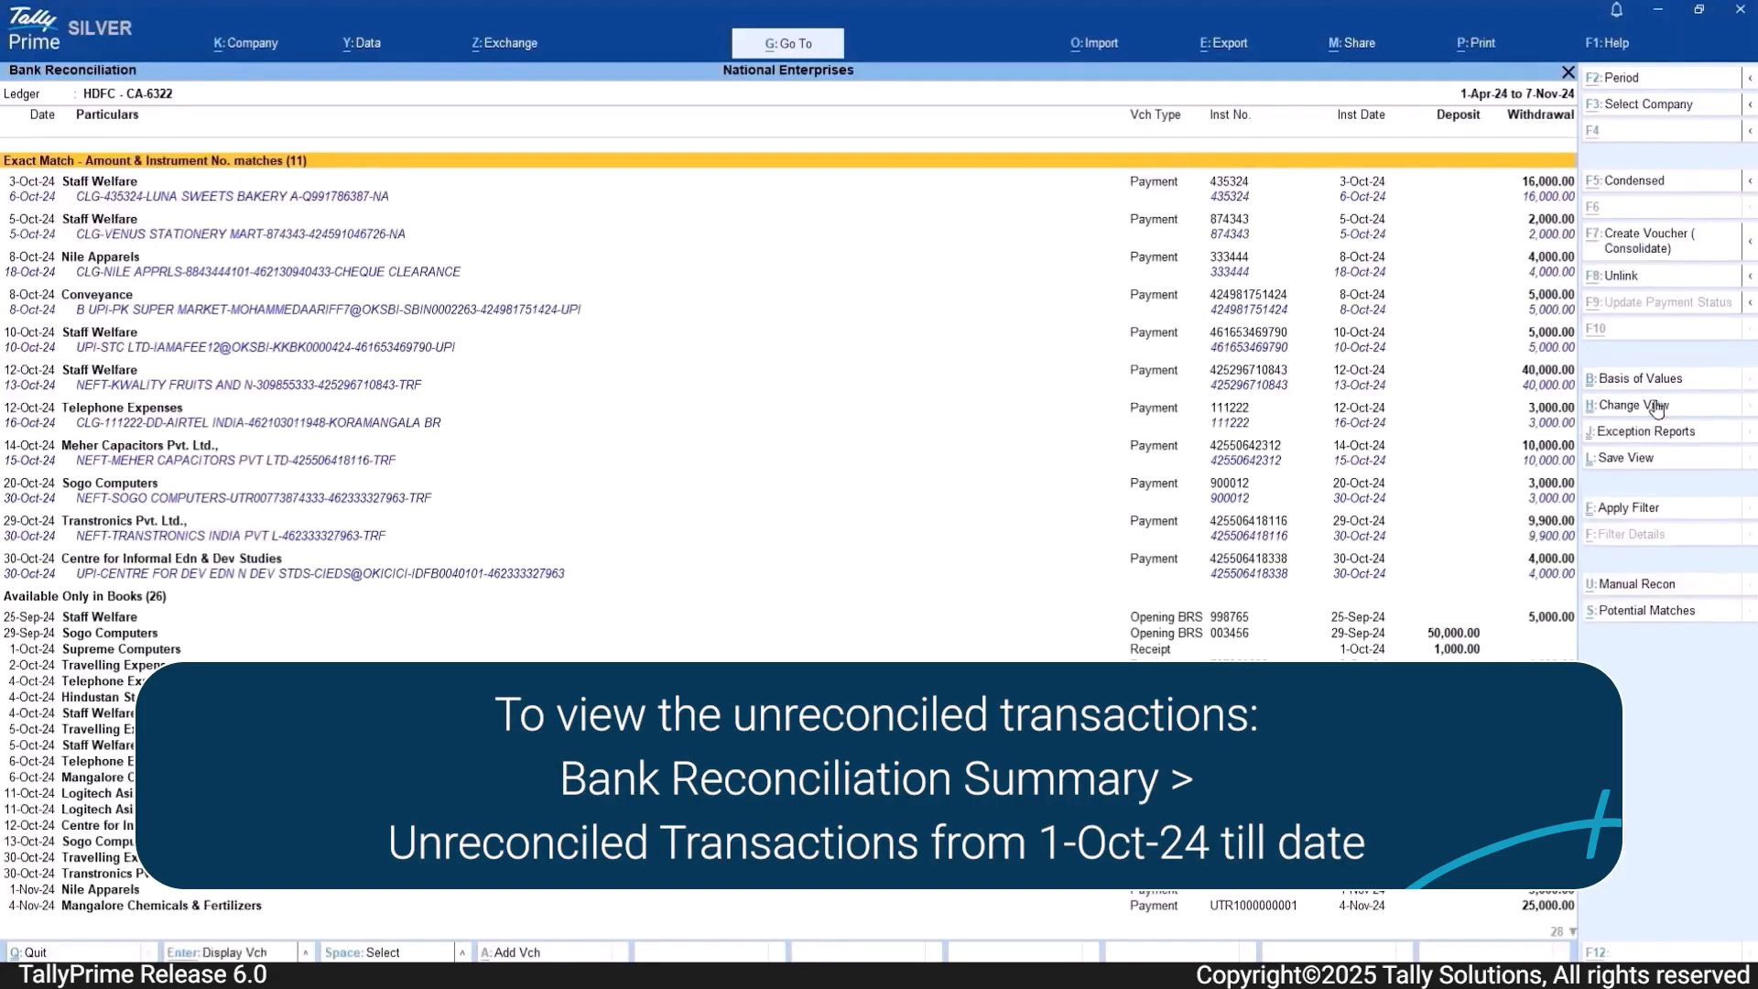